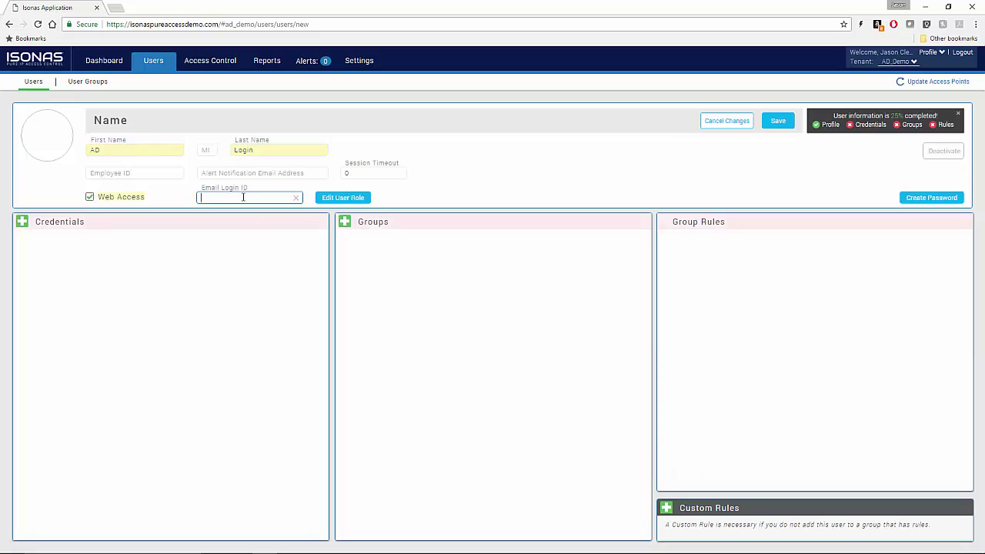
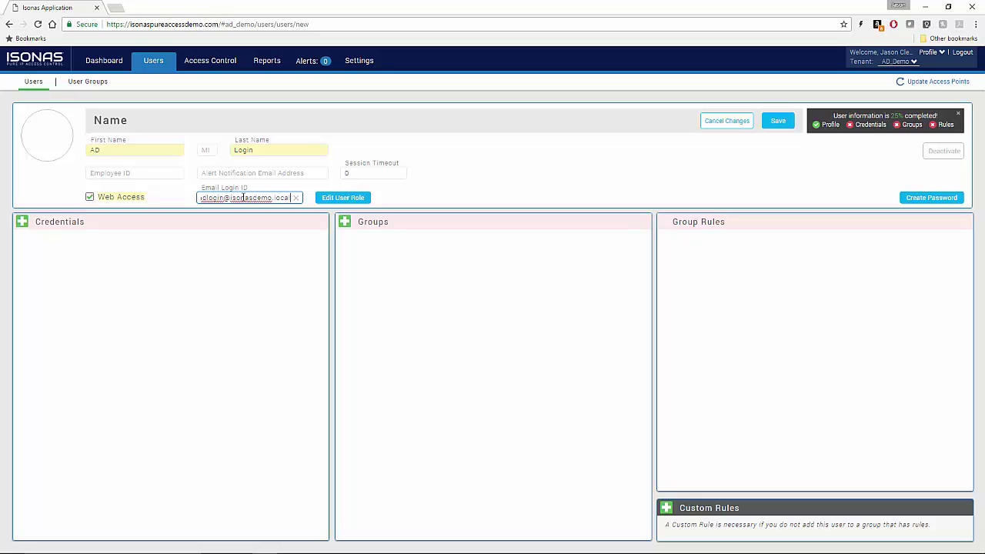
Enter the user's e-mail address as the Email Login ID and assign the predefined Administrator role
click(338, 200)
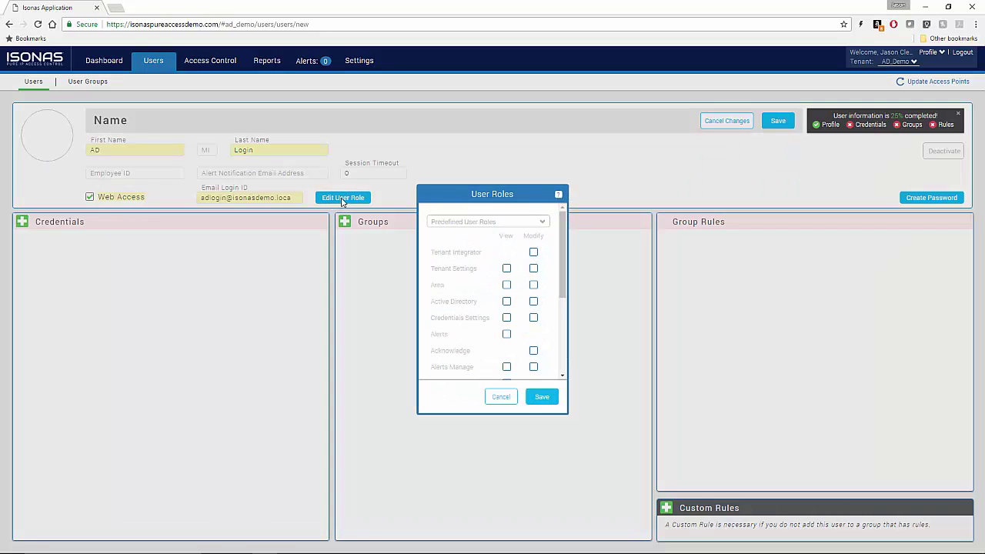
click(491, 221)
click(508, 233)
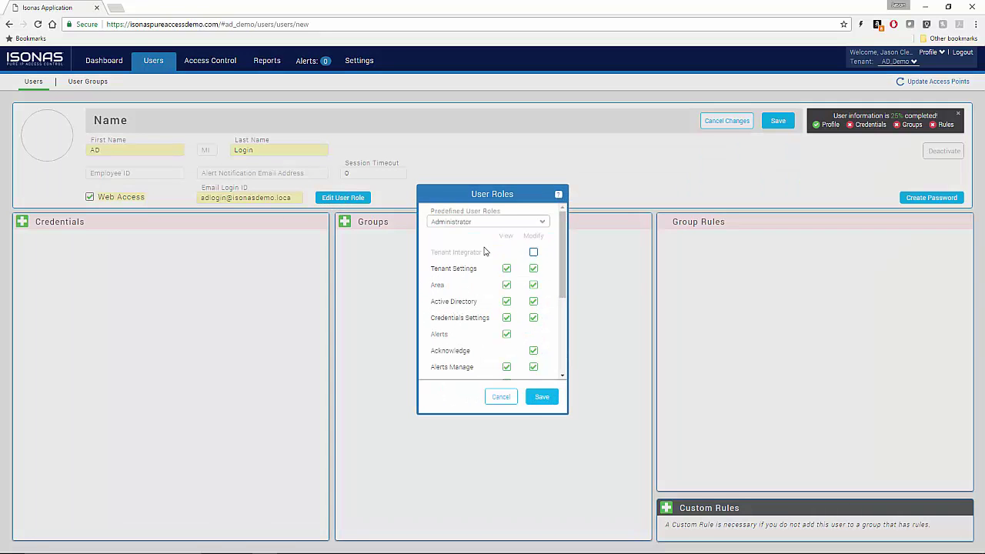
click(543, 397)
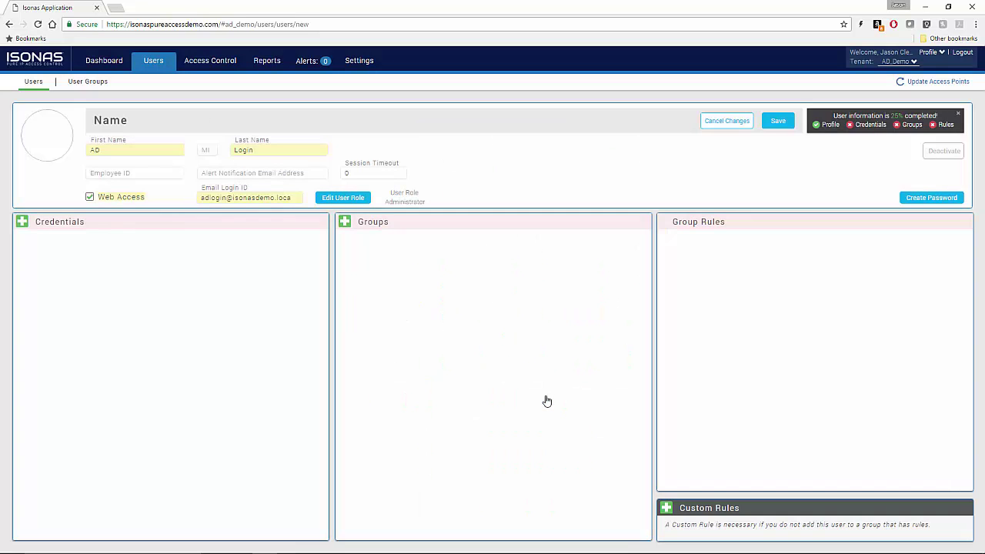
Create and confirm a password for the AD Login user, decline browser saving, and save the record
click(920, 199)
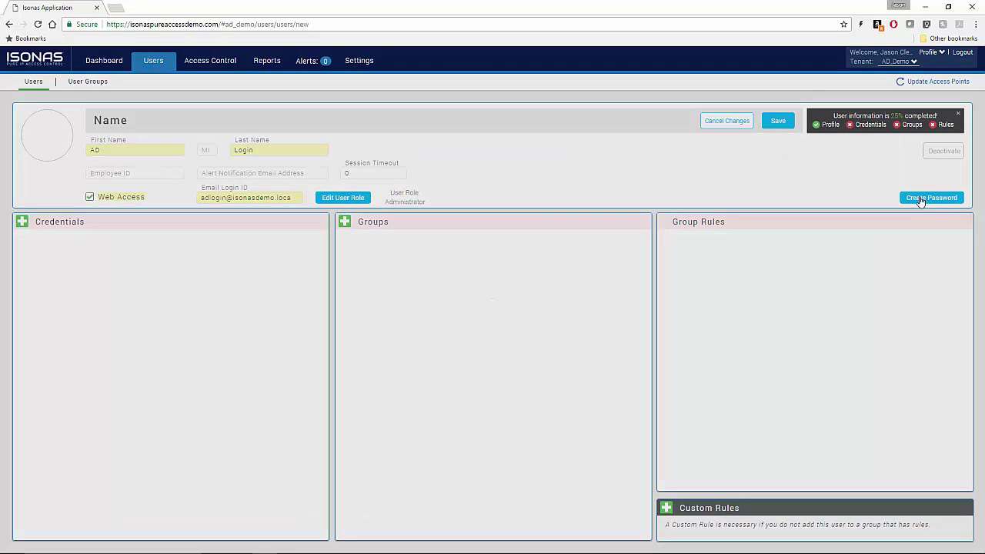
click(455, 277)
text(P@ssword1)
key(Tab)
text(P@ss)
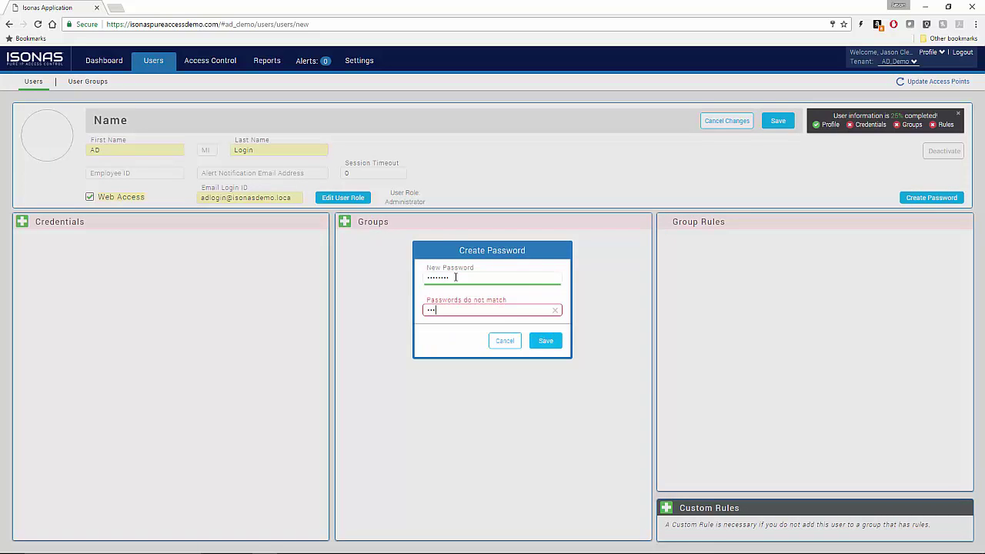
text(word1)
click(544, 342)
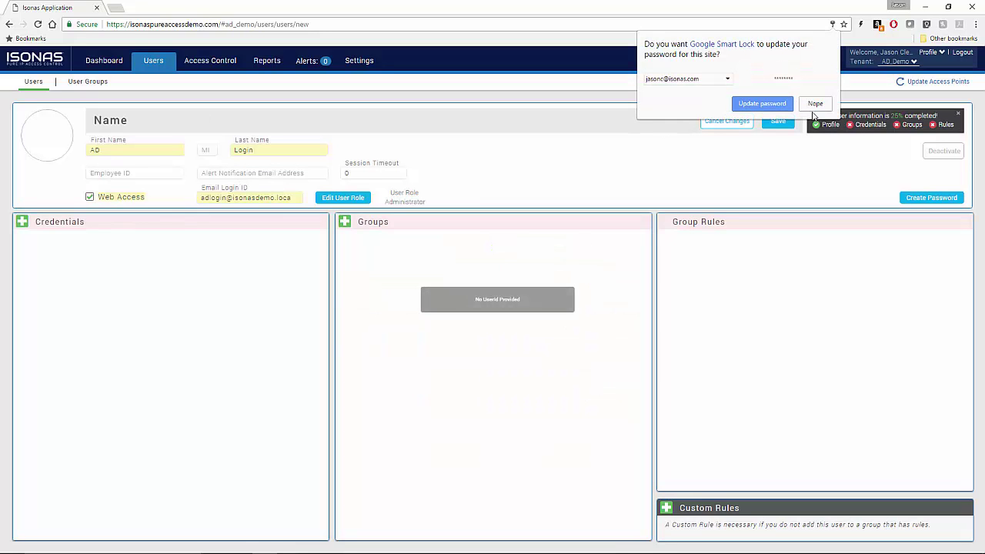
click(814, 104)
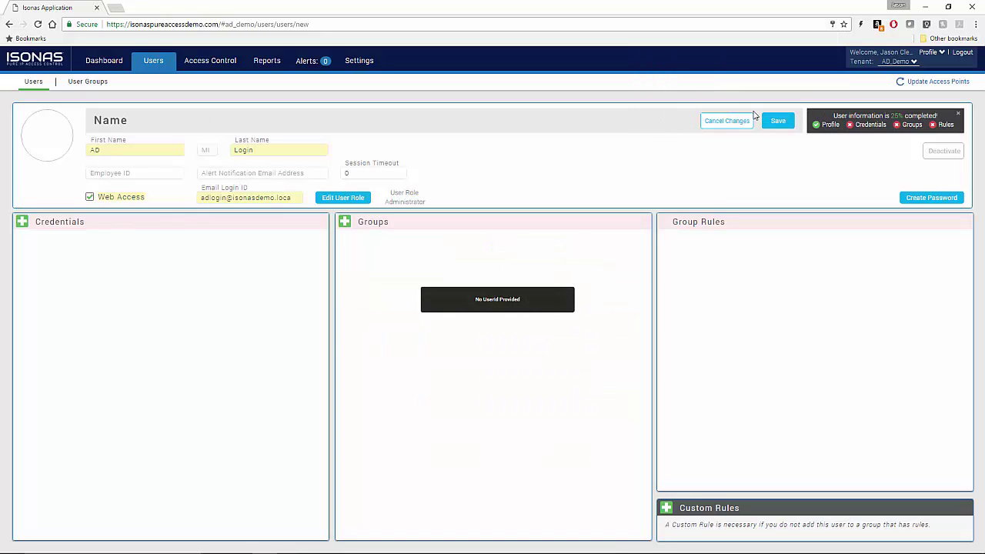
click(775, 123)
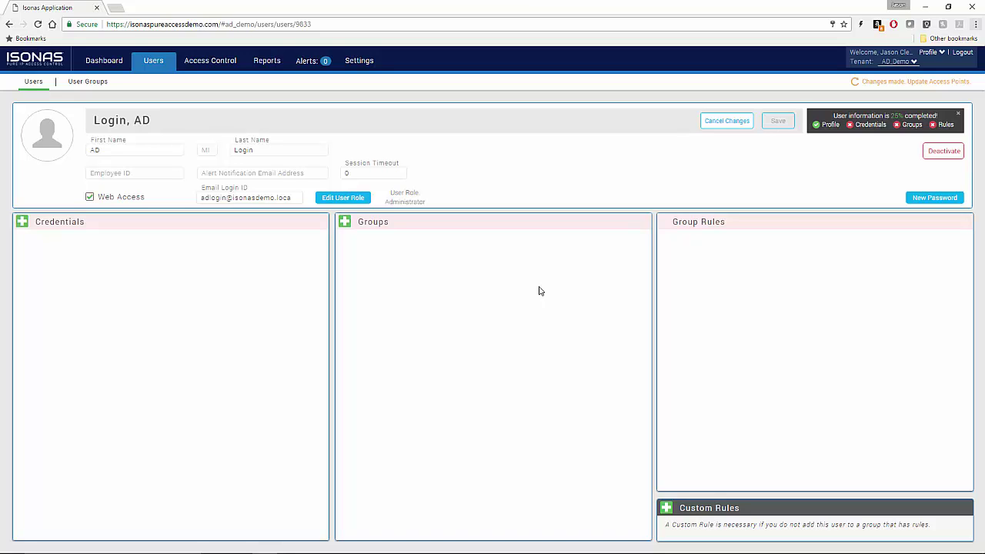
In the remote server session, go to the ISONAS Support > Pure Access Software page
mouse_move(454, 539)
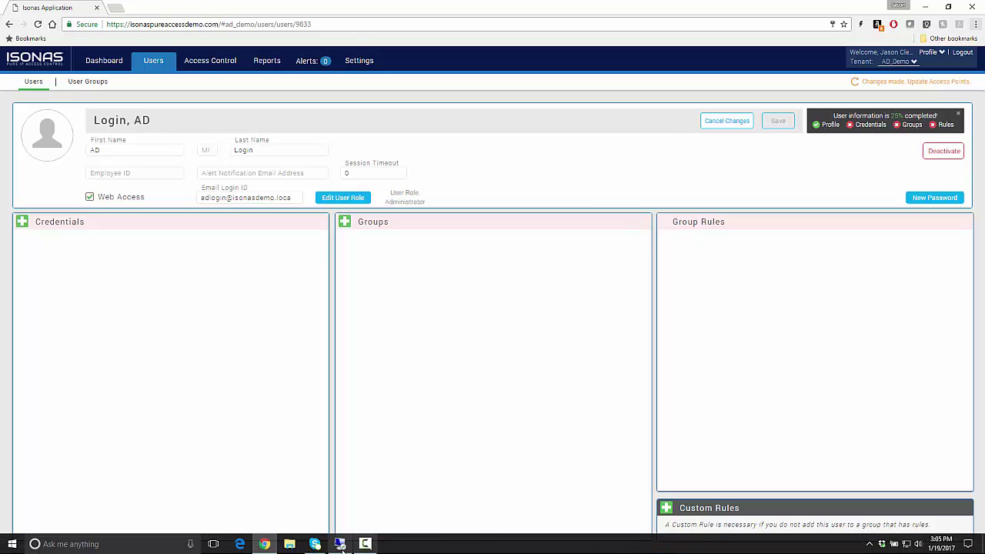
click(341, 544)
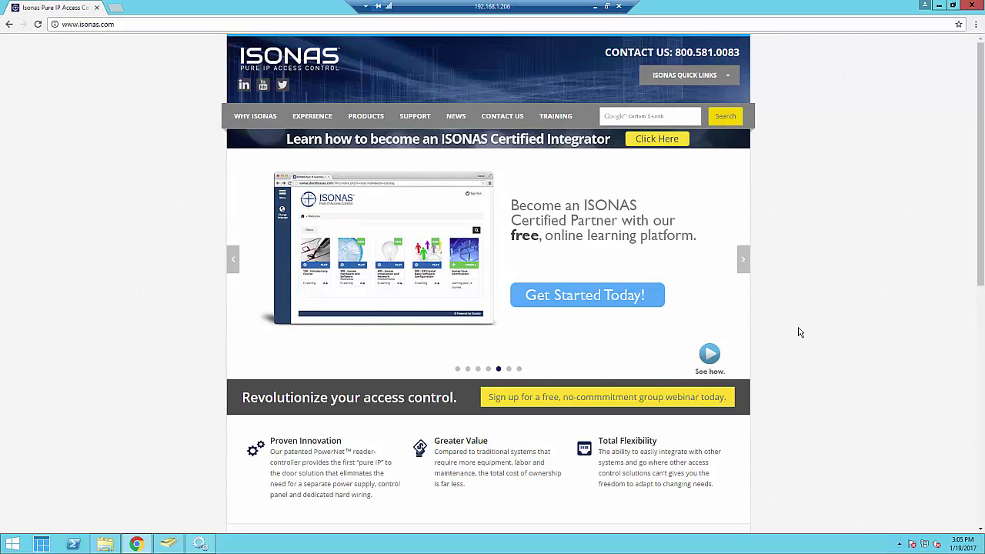
click(415, 117)
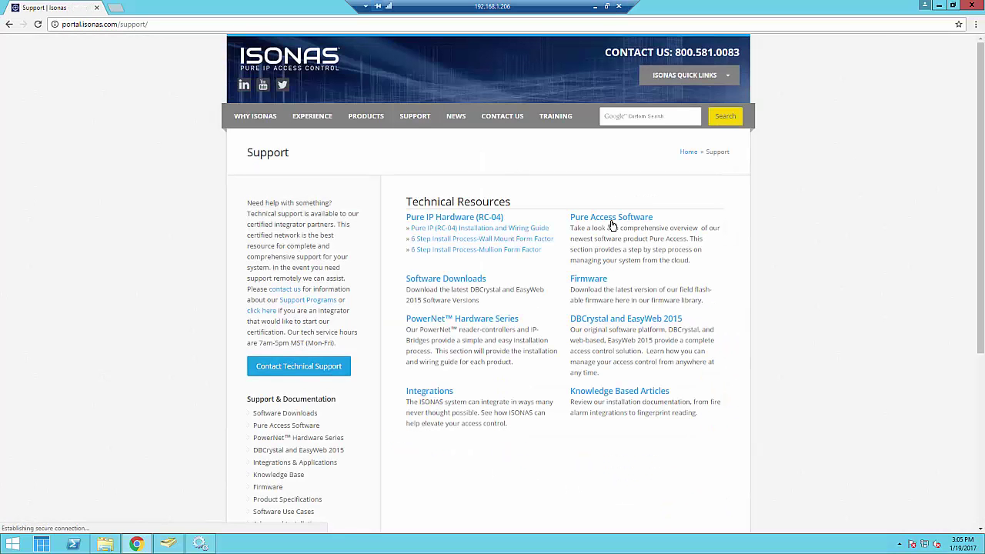
click(611, 223)
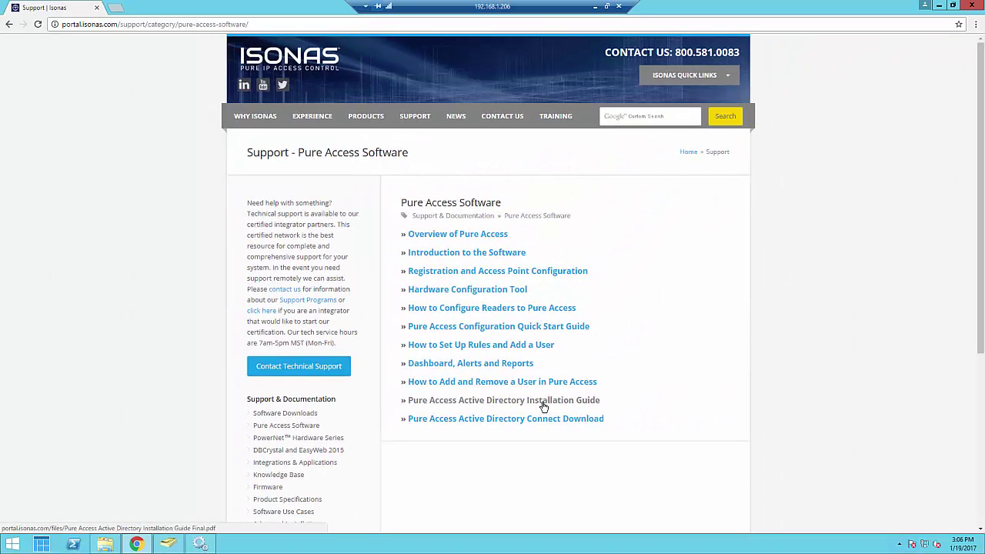
Open the Active Directory Installation Guide PDF, then return to the support page
click(543, 406)
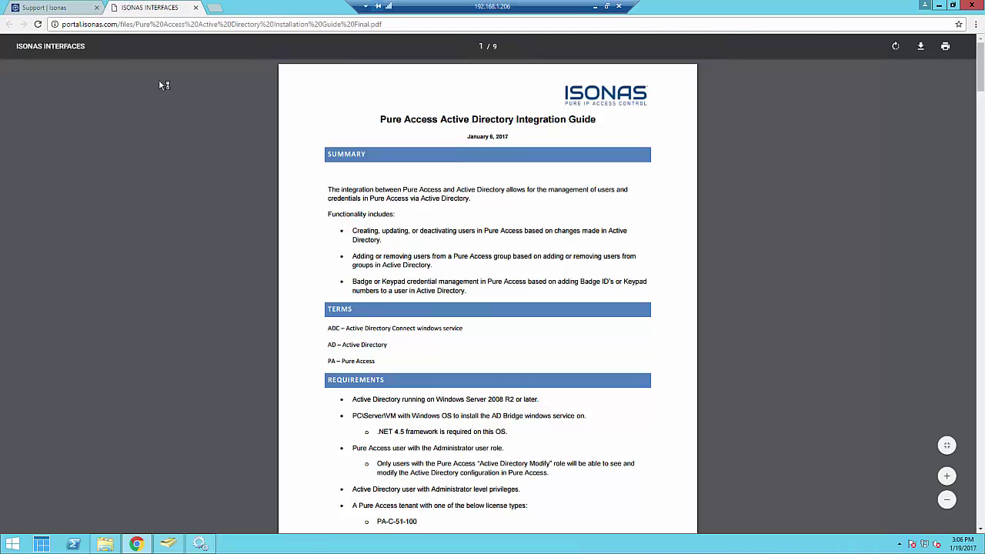
click(63, 6)
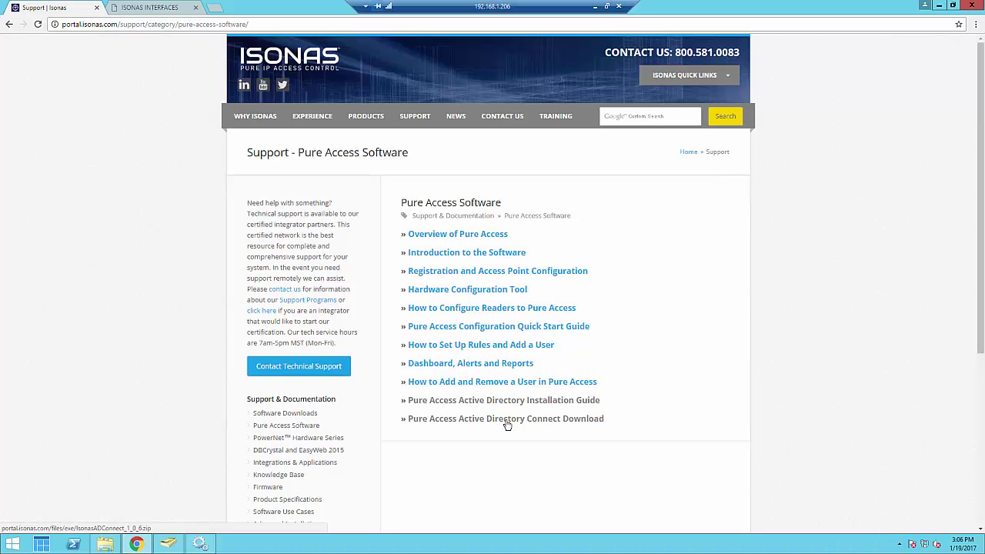
click(107, 544)
Browse to C:\Program Files (x86)\Isonas\Isonas AD Connect
click(391, 116)
double_click(391, 116)
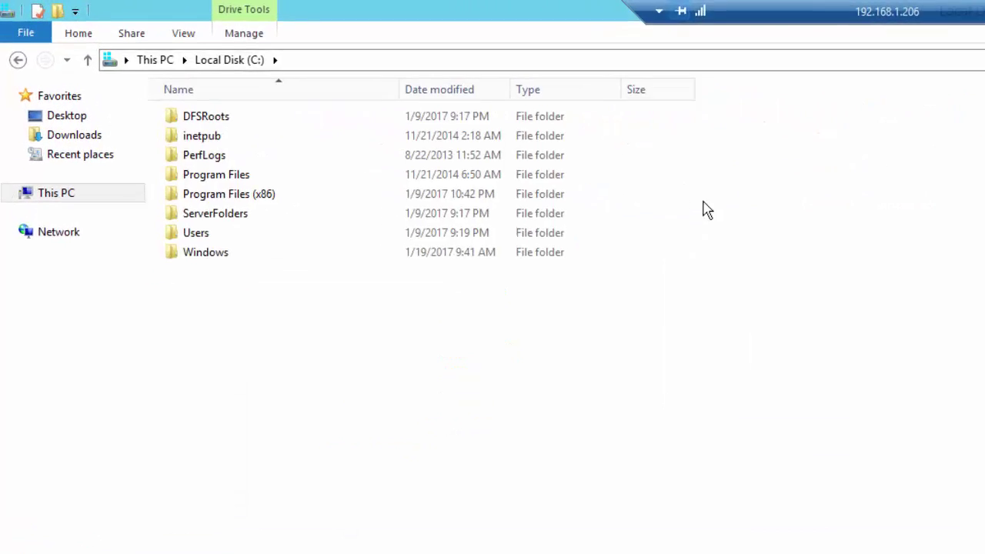
double_click(237, 197)
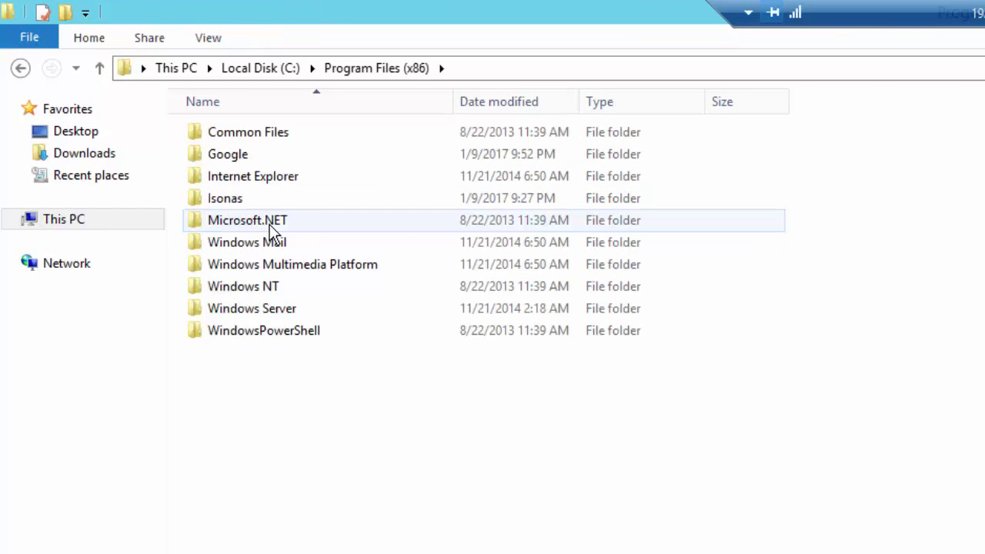
double_click(258, 199)
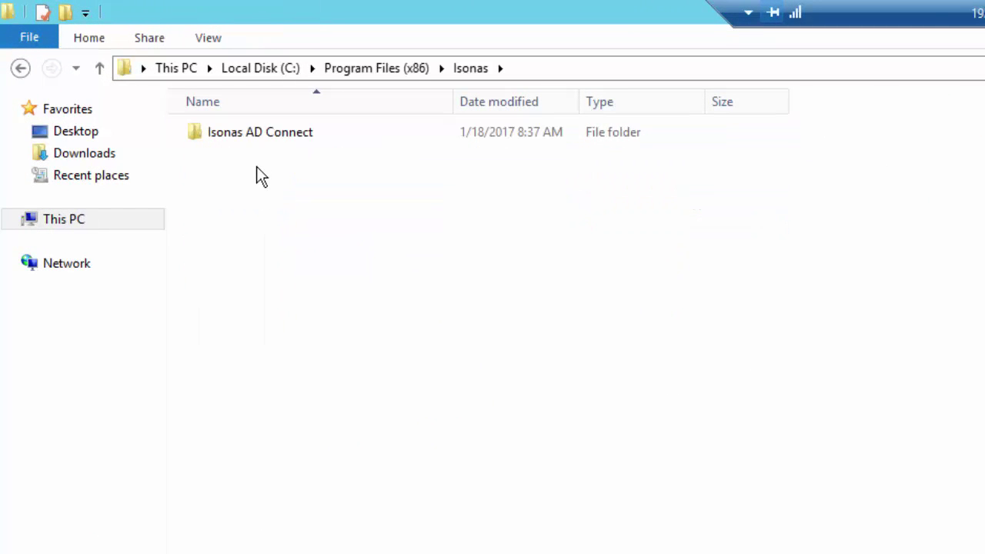
double_click(256, 135)
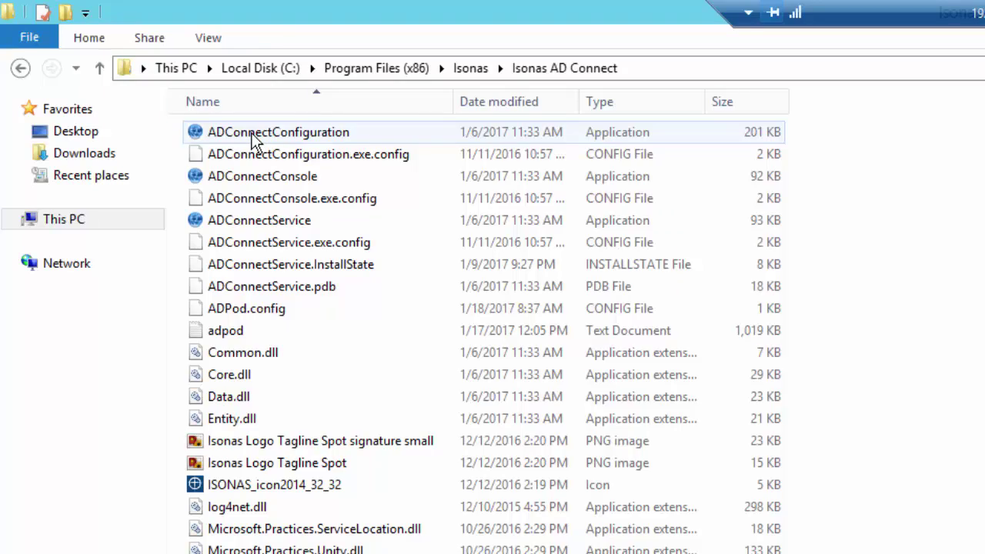
click(255, 139)
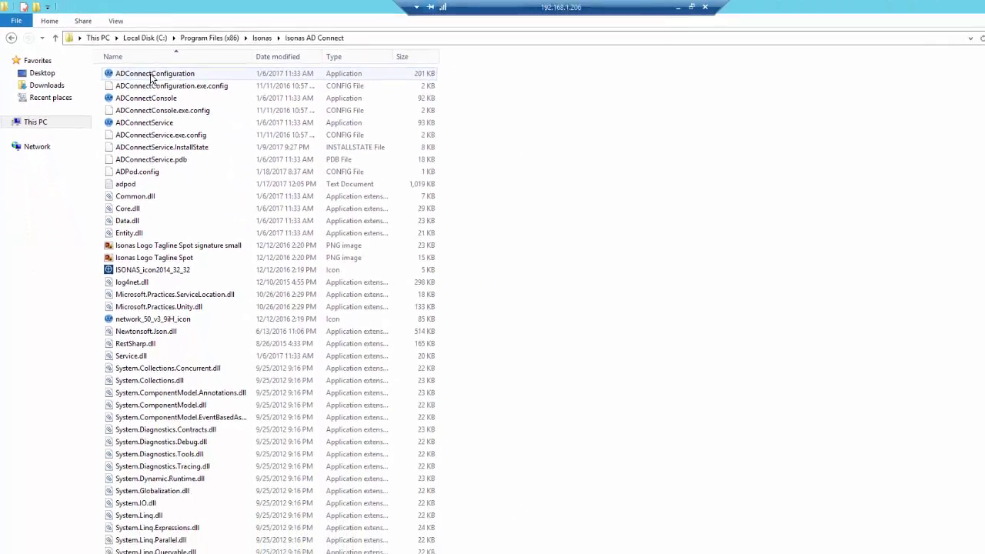
Launch ADConnectConfiguration, allow it to run, and reposition its window
double_click(134, 68)
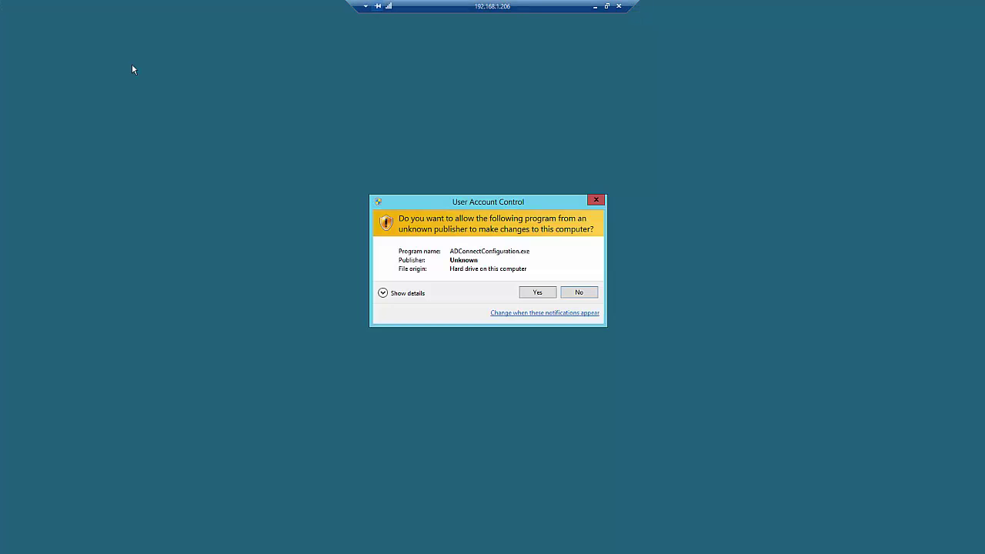
click(537, 293)
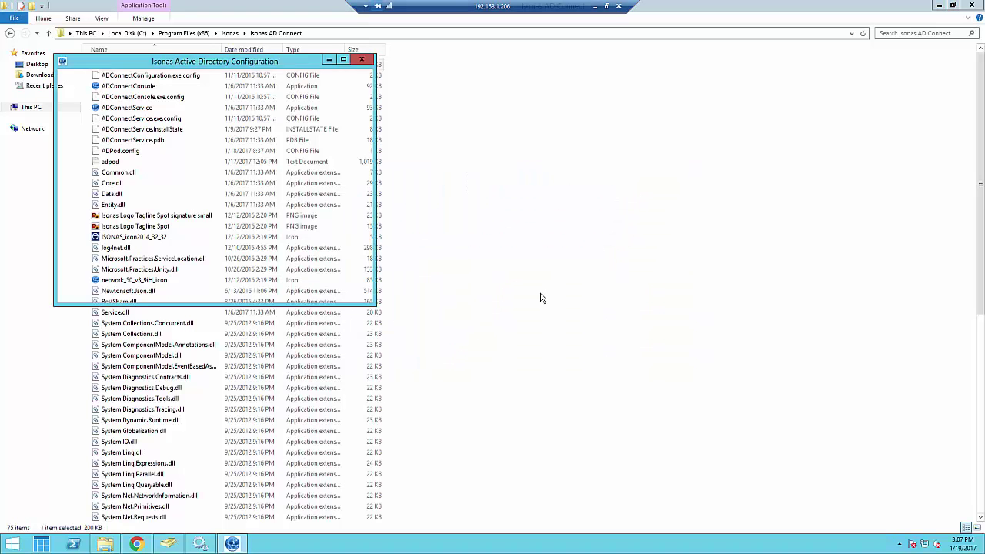
drag(208, 66, 431, 131)
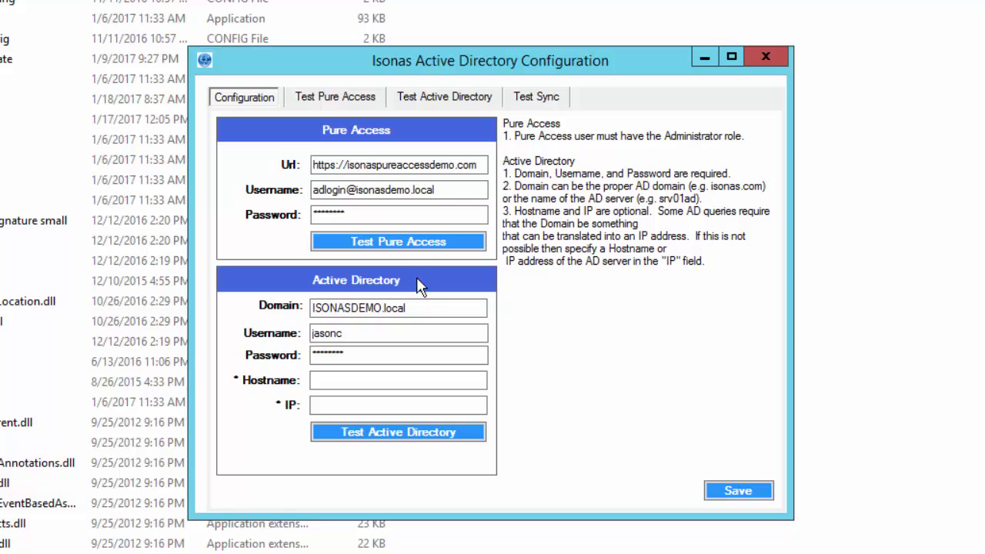
Review the Pure Access URL, username and password, then test the Pure Access connection successfully
click(443, 164)
click(481, 166)
click(453, 190)
click(403, 219)
click(399, 243)
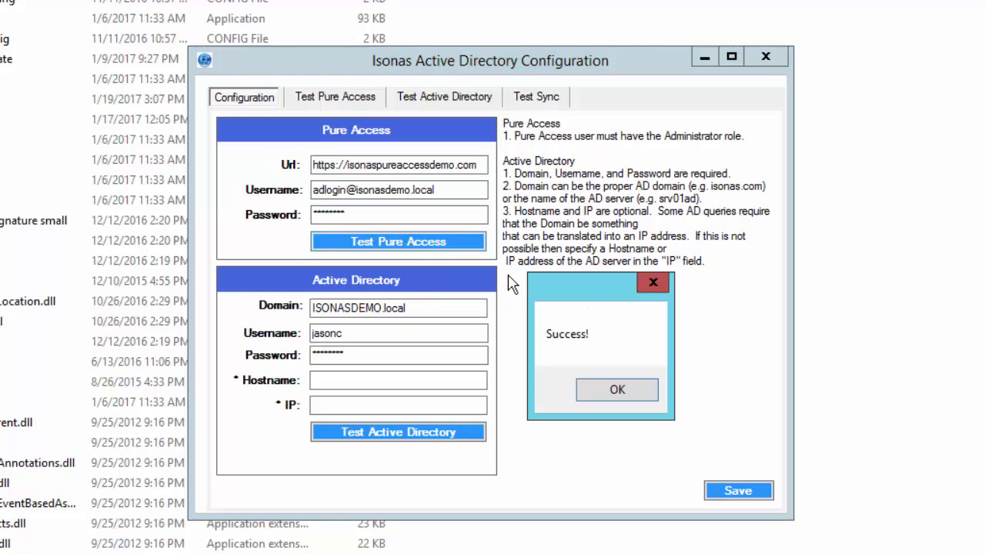
click(620, 390)
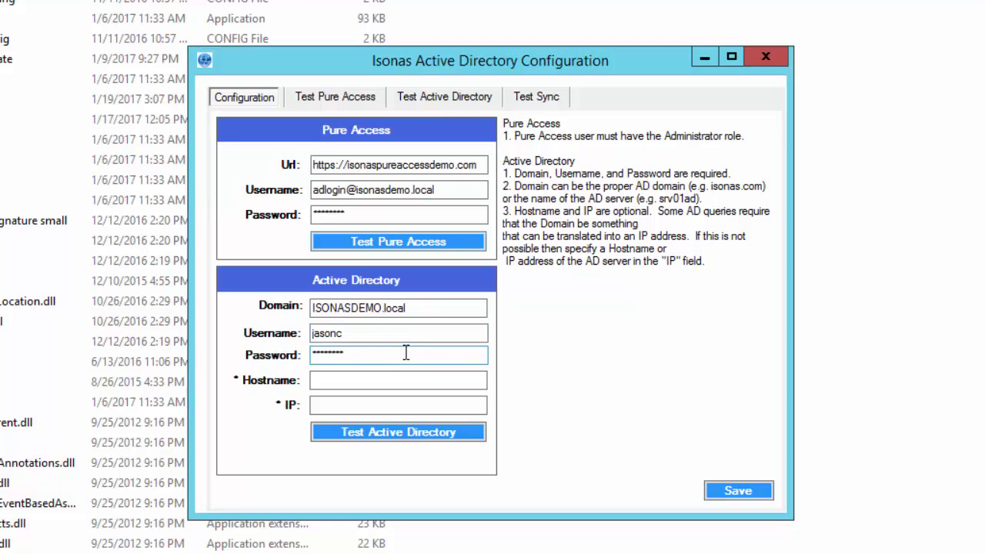
Test the Active Directory connection to ISONASDEMO.local and dismiss the Success message
click(408, 440)
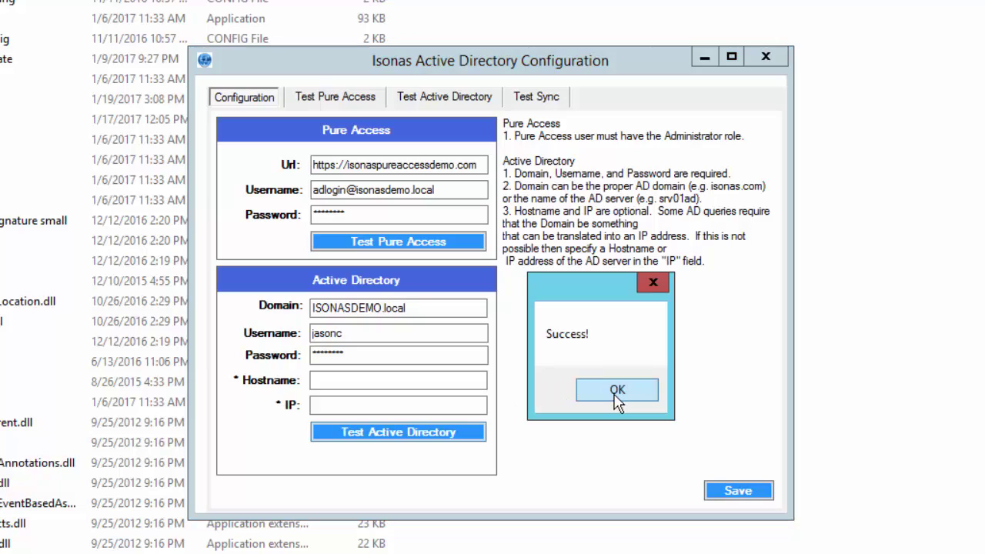
click(616, 398)
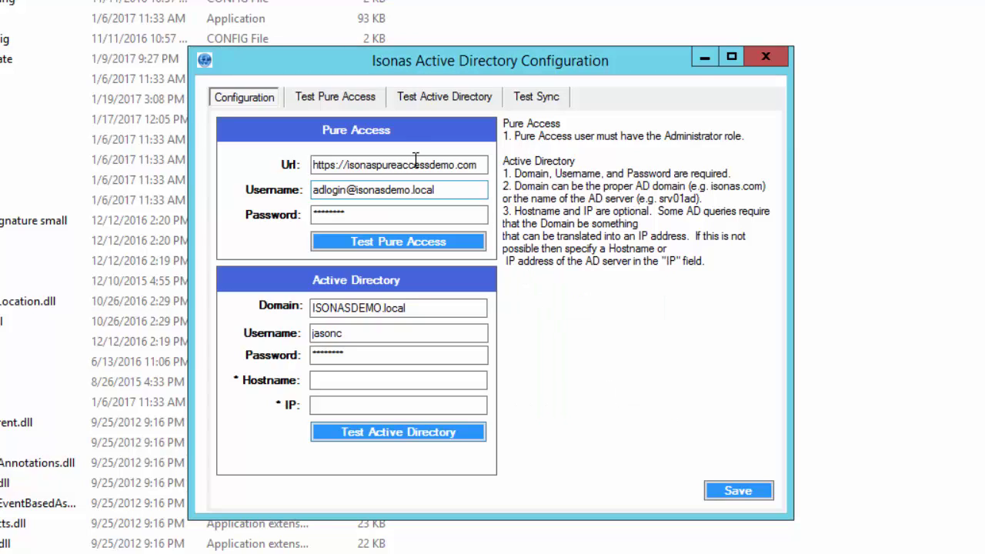
click(348, 100)
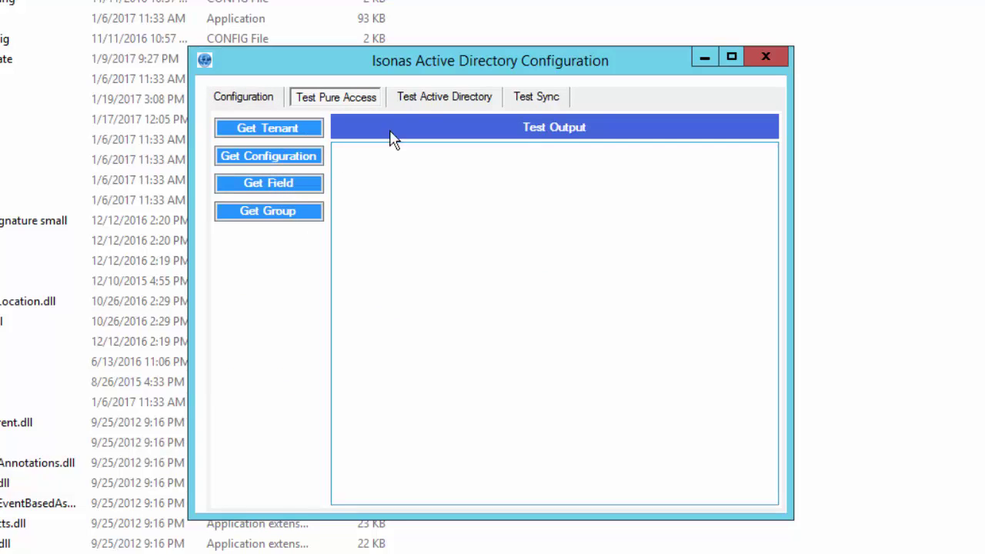
Fetch the ISONASDEMO.local groups (Administrators, Users, Guests) with Get Groups, then go back to Configuration
click(436, 97)
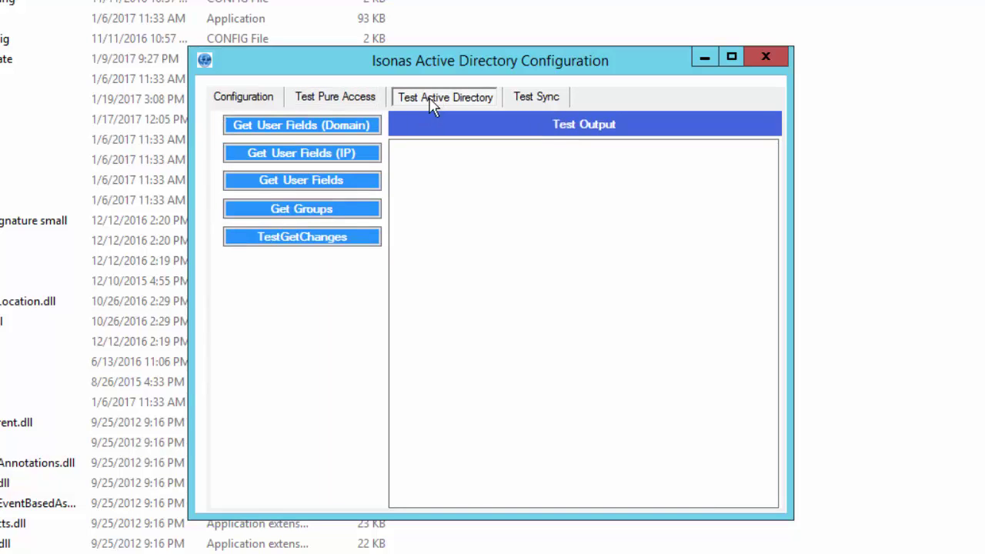
click(326, 213)
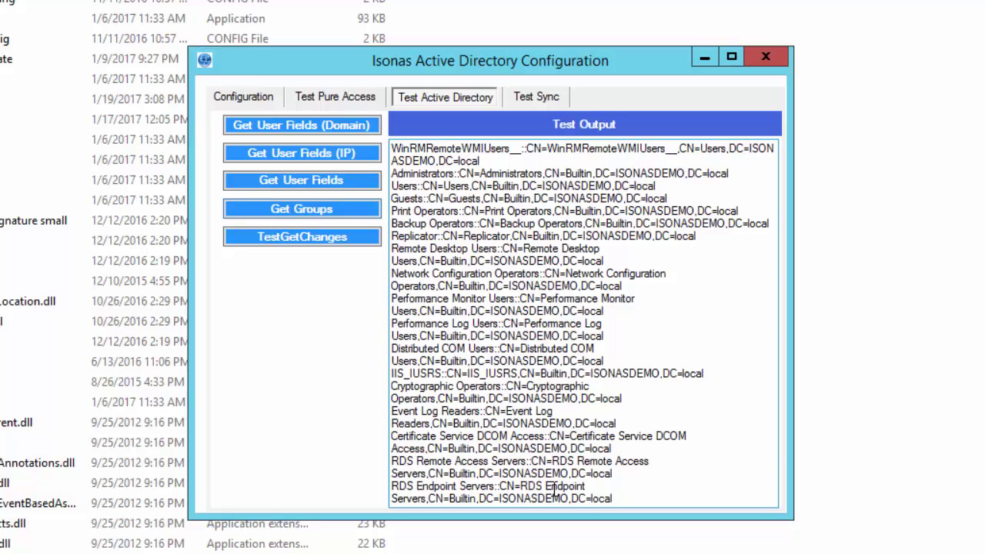
click(261, 104)
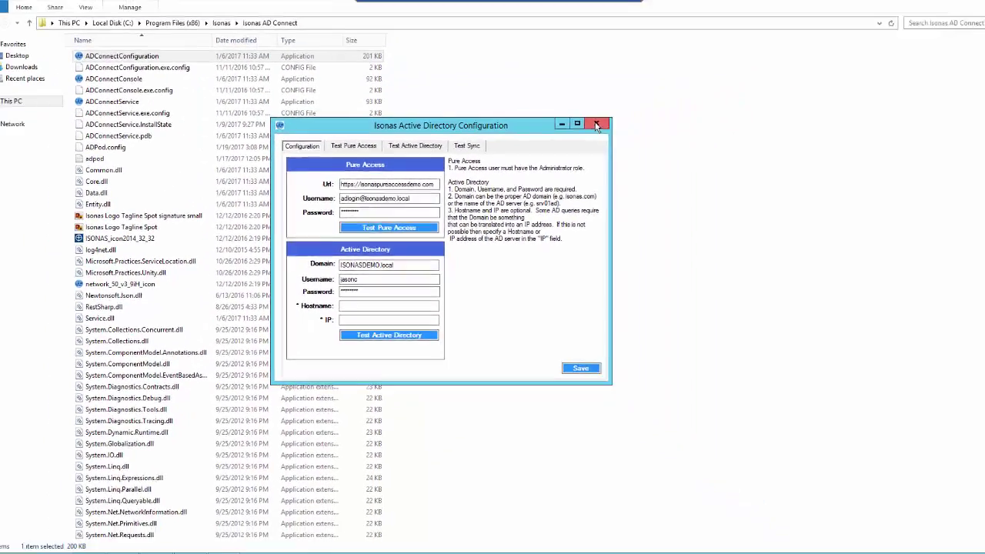
Close the configuration tool and view a domain user's pager number in their Telephones properties
click(767, 59)
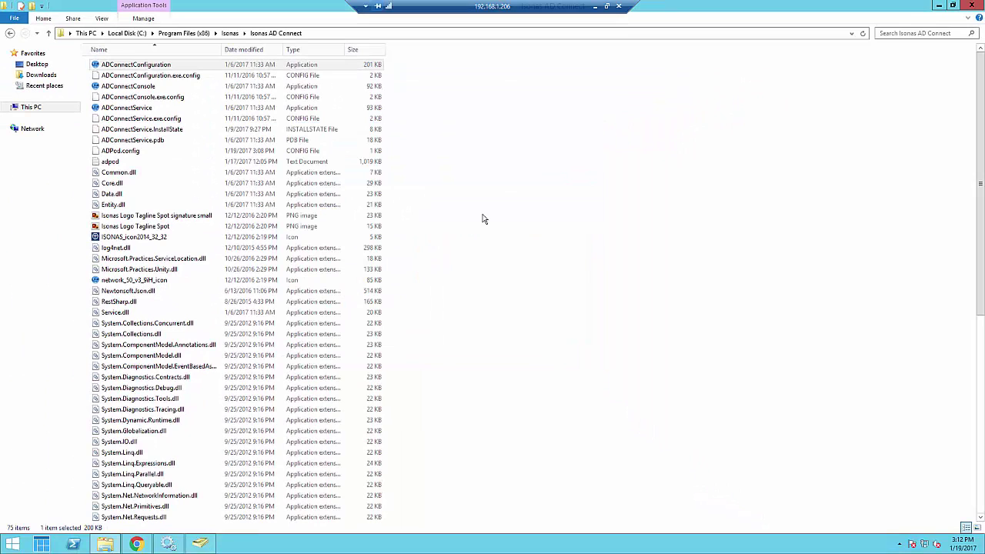
click(198, 545)
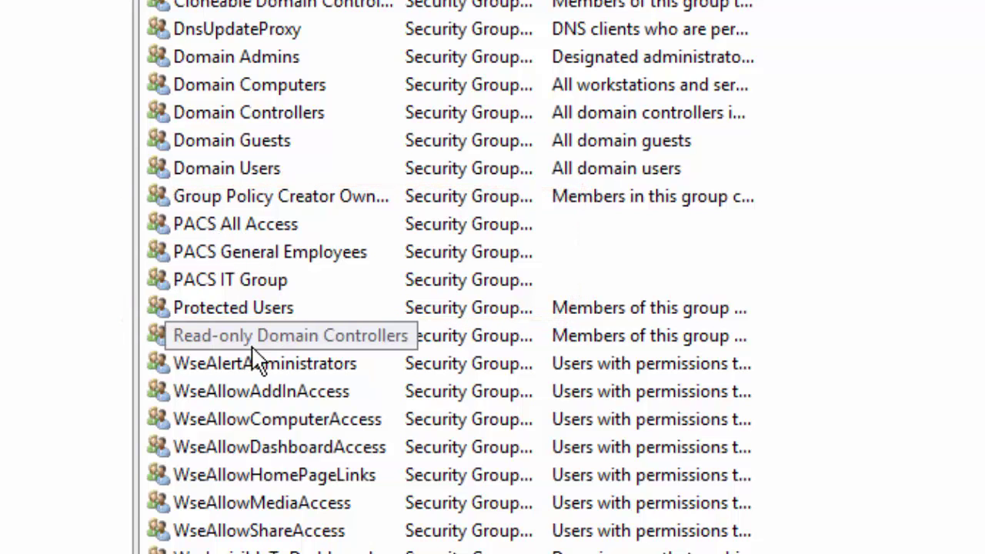
scroll(256, 358, down, 7)
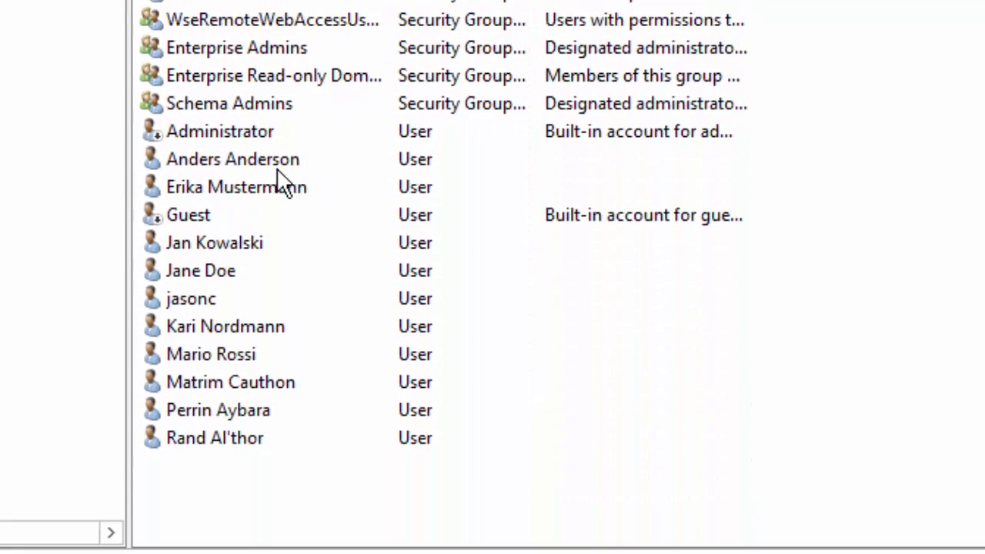
double_click(263, 159)
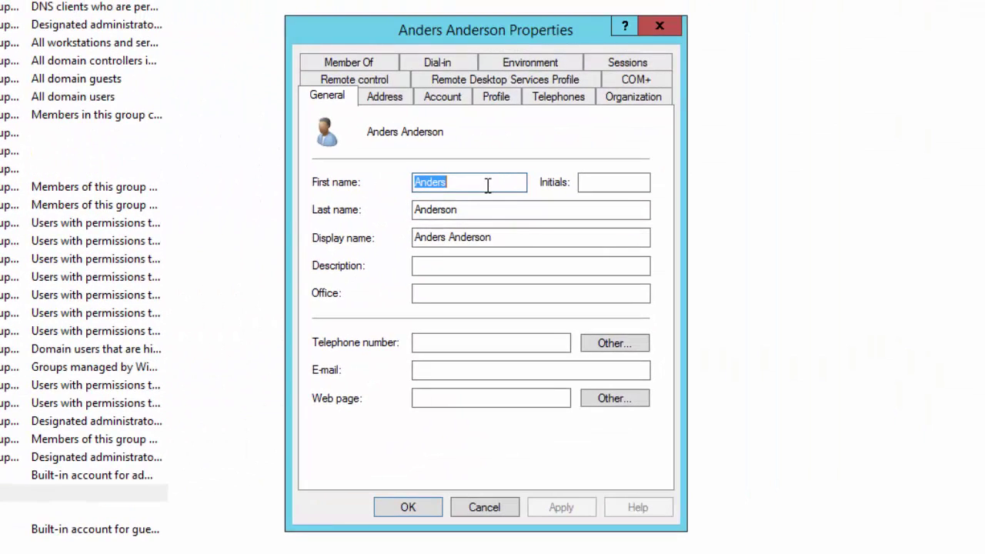
click(559, 97)
click(451, 152)
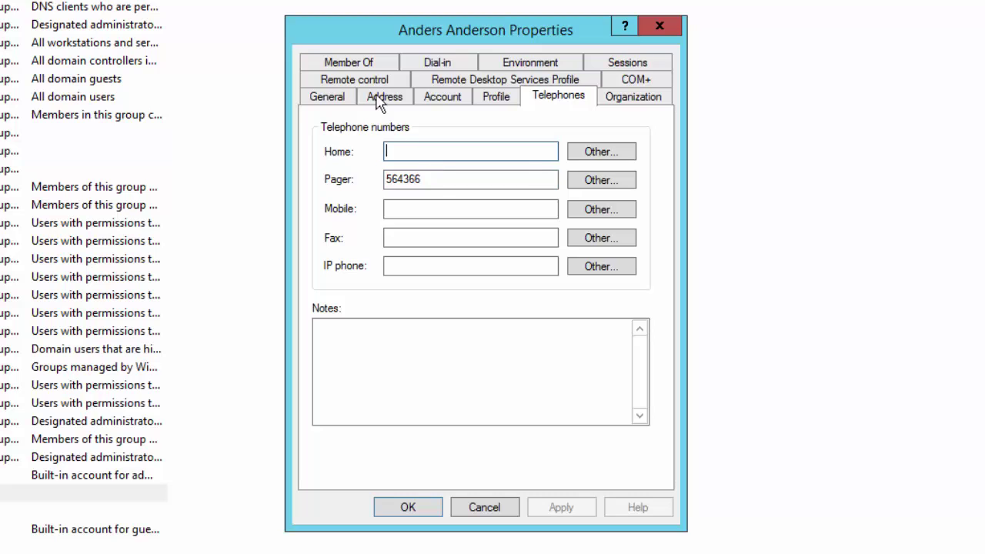
Confirm the user's PACS General Employees membership on the Member Of tab and close the properties
click(361, 65)
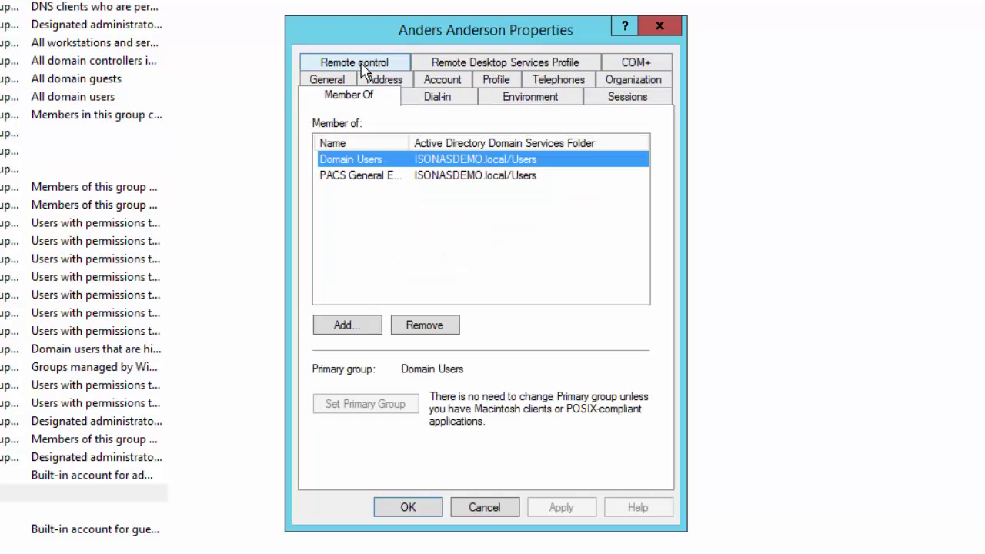
click(378, 176)
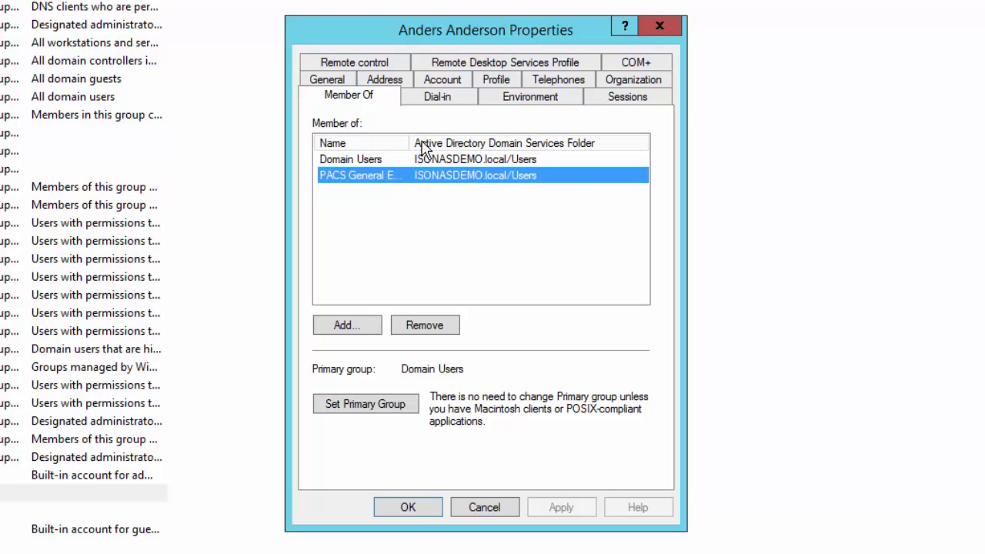
drag(409, 139, 457, 139)
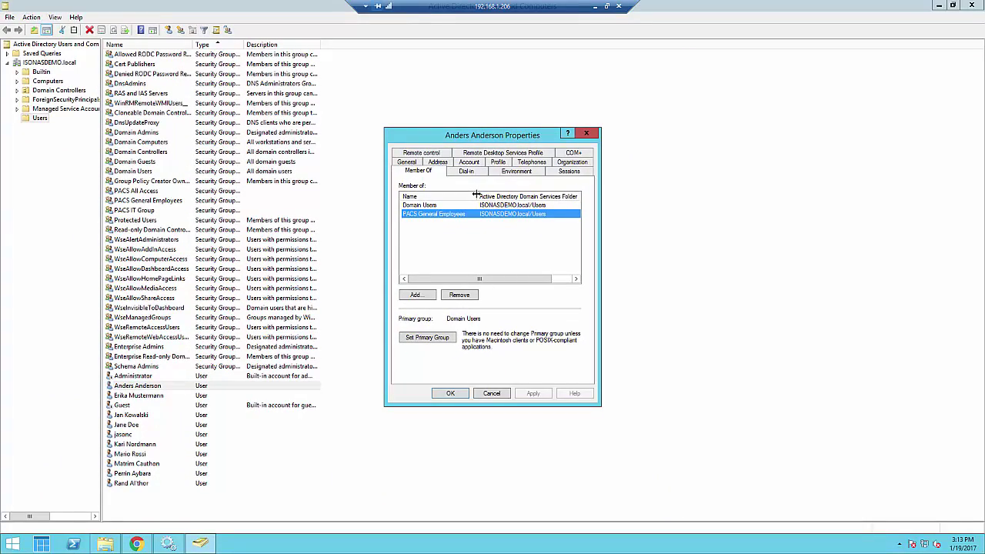
click(451, 394)
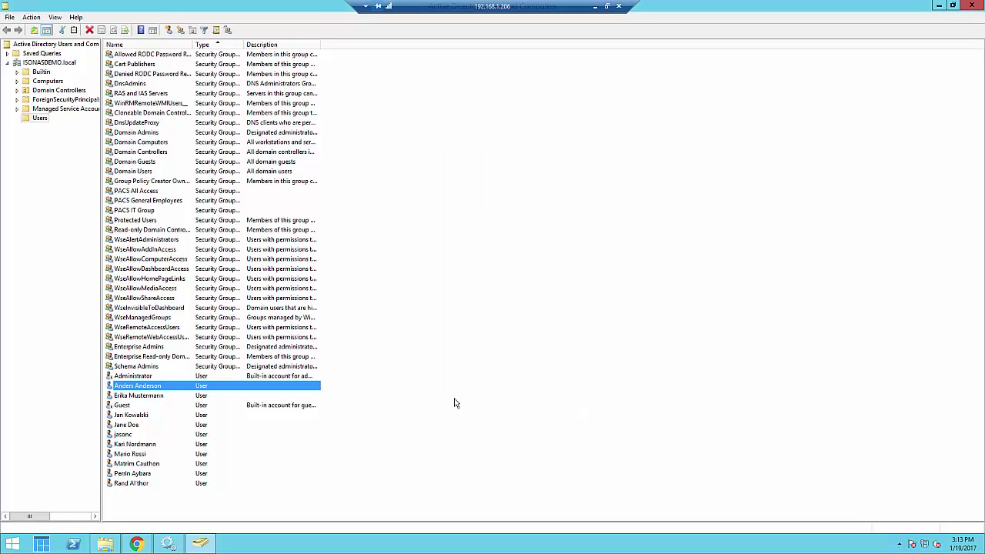
click(168, 544)
Set Isonas AD Connect's startup type to Automatic (Delayed Start) and start the service
scroll(233, 420, down, 9)
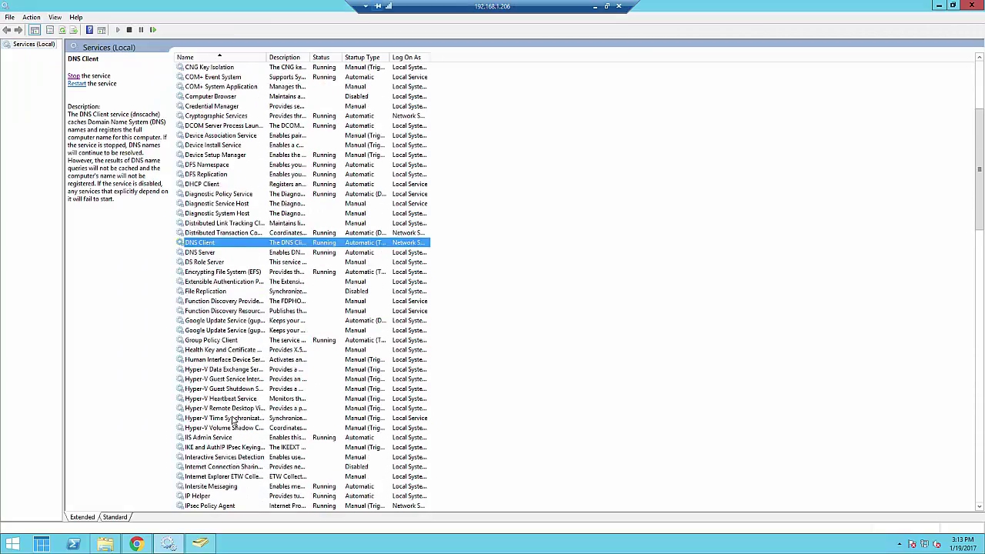
scroll(233, 420, down, 3)
click(215, 339)
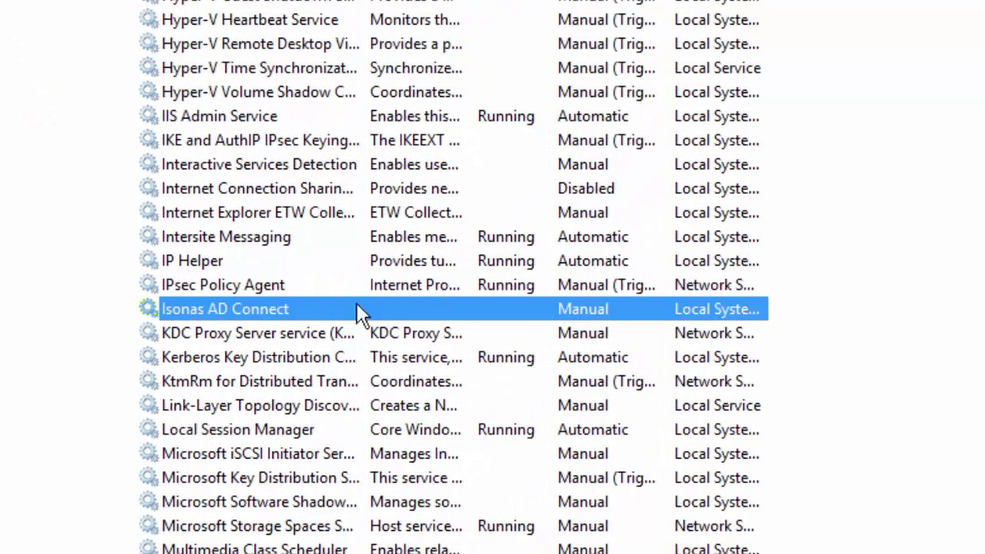
double_click(490, 312)
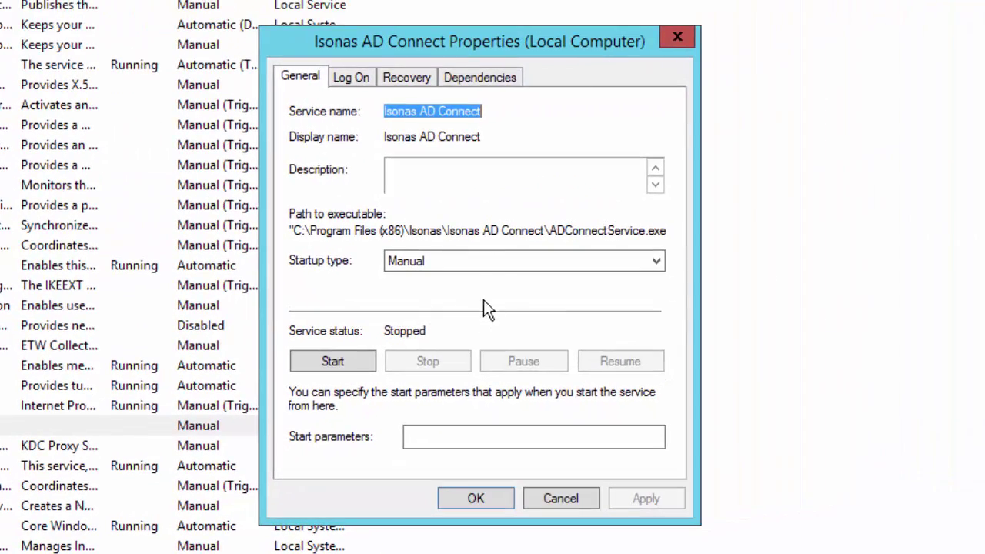
click(500, 262)
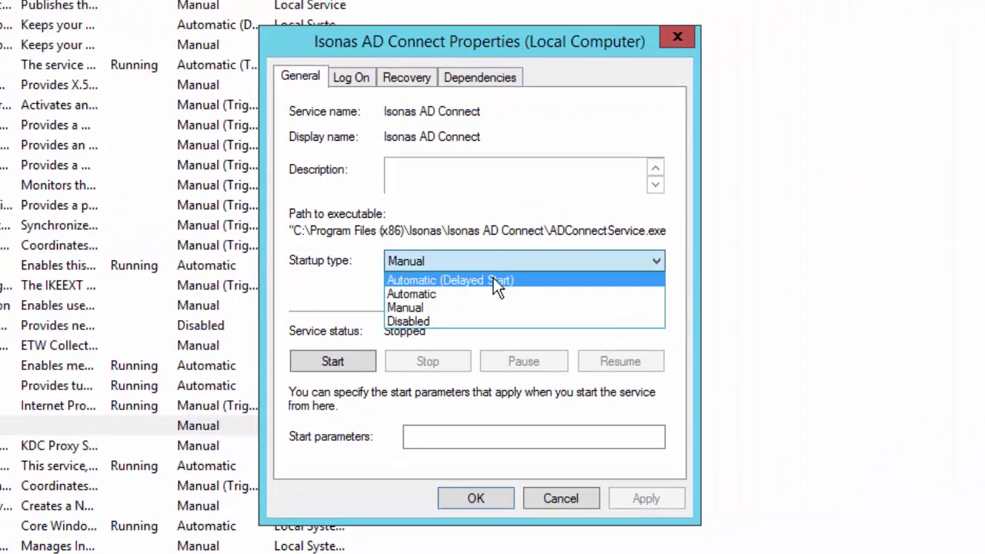
click(488, 280)
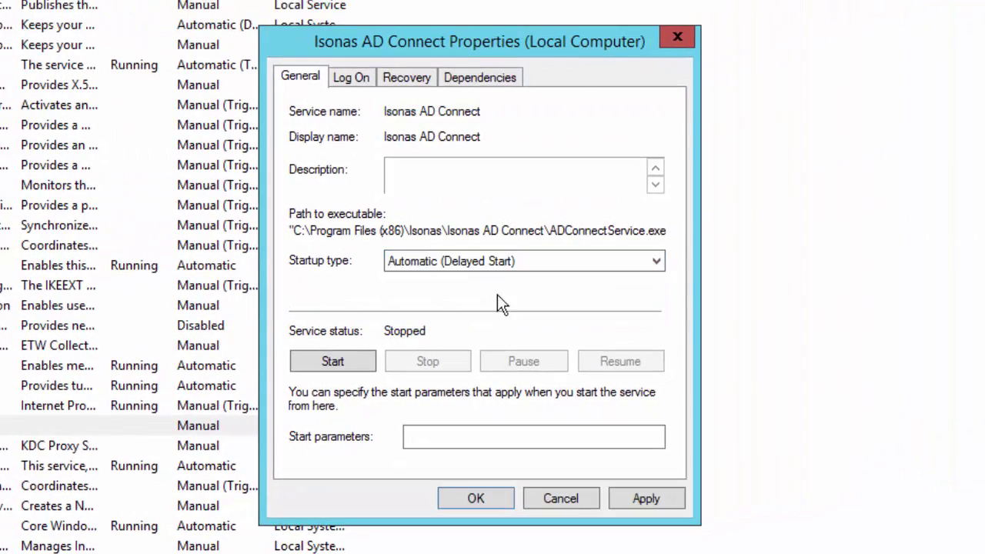
click(666, 497)
click(475, 498)
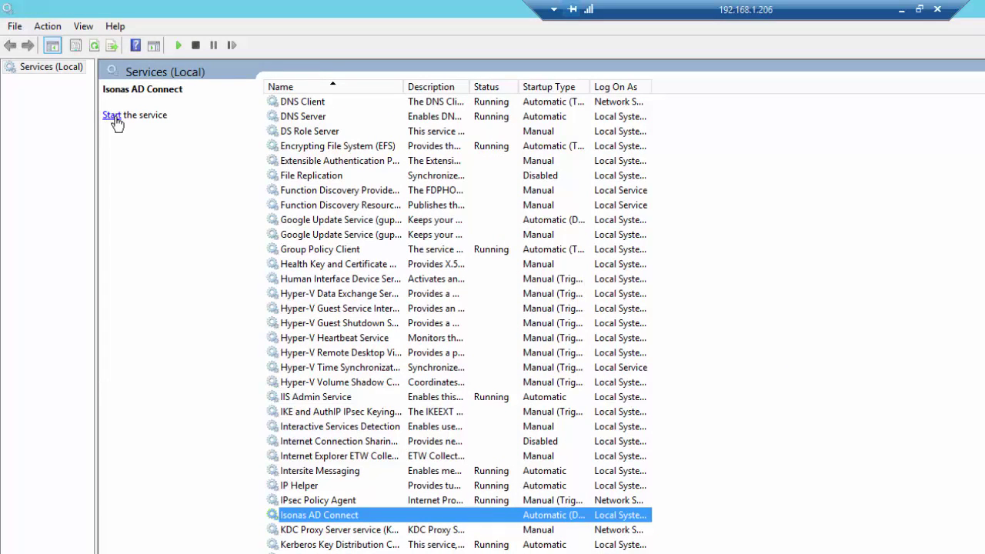
click(113, 115)
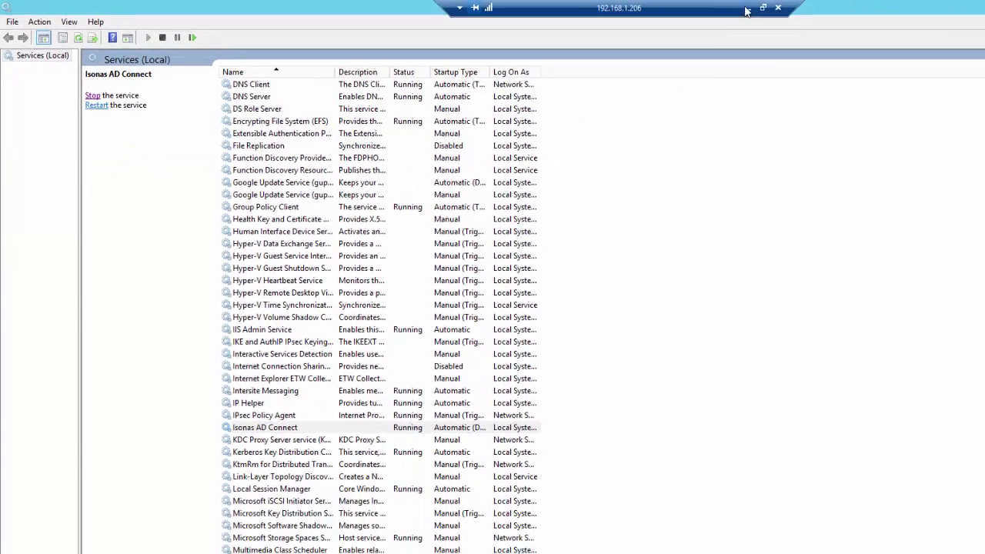
click(746, 8)
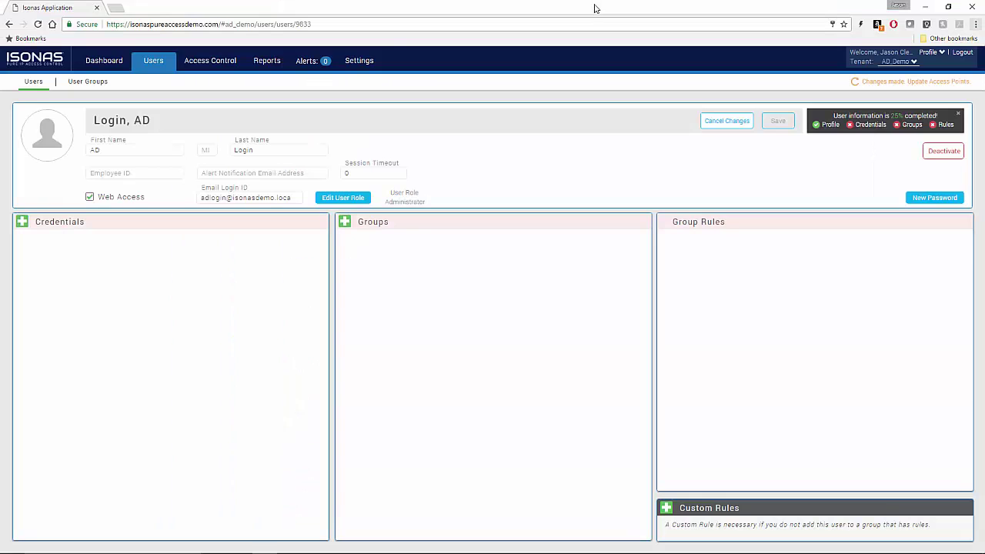
Open Settings > Active Directory and refresh the Active Directory user fields
click(361, 63)
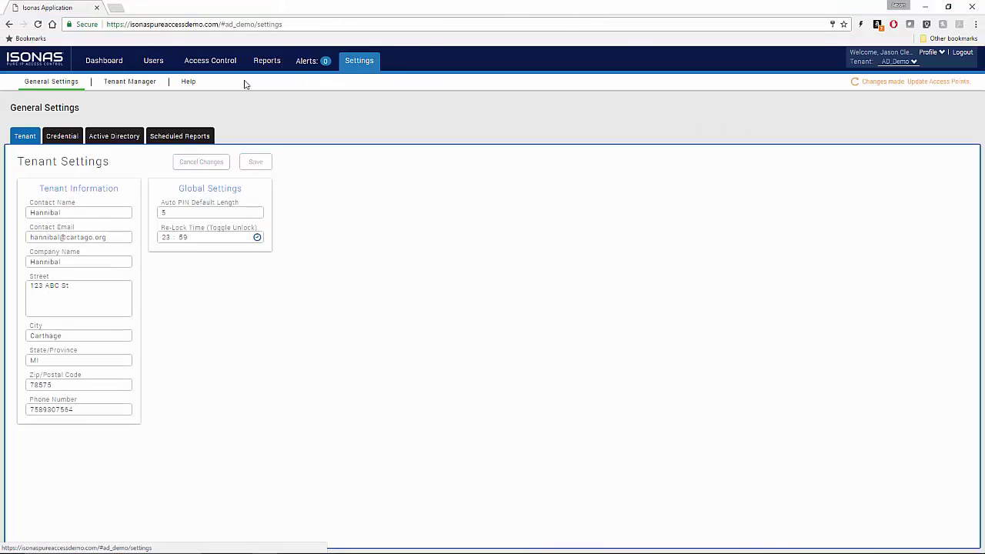
click(117, 137)
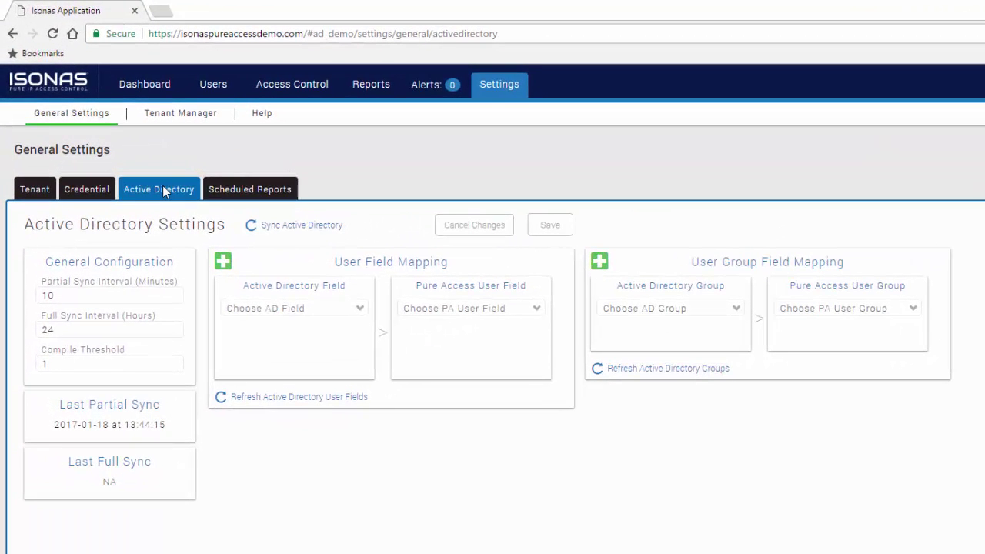
click(293, 398)
click(462, 312)
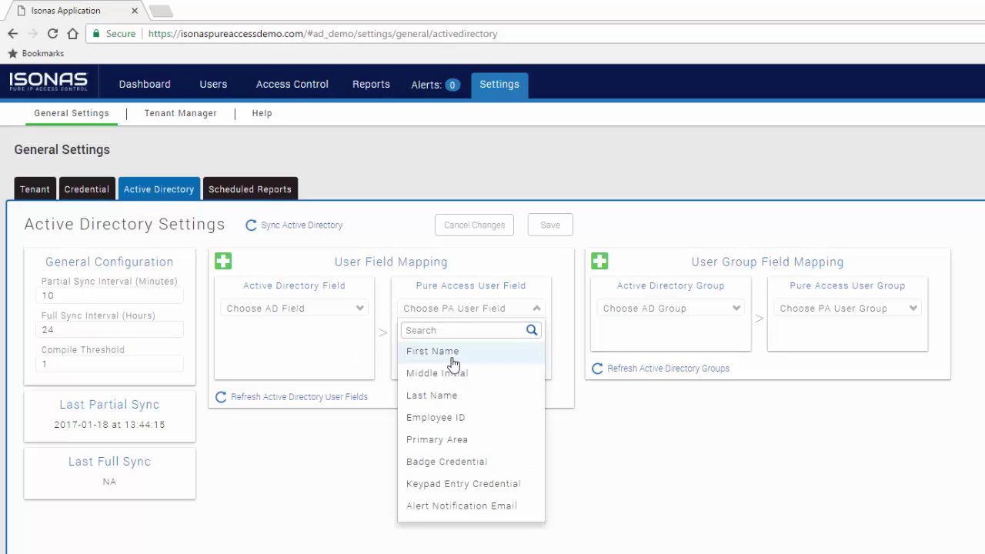
Map the AD field givenName to the First Name user field
click(451, 352)
click(328, 309)
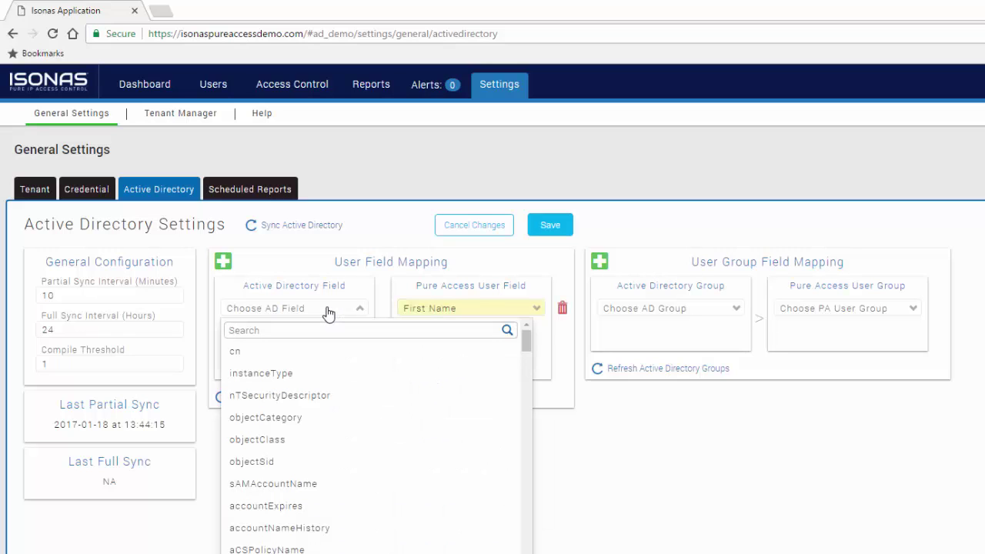
click(325, 329)
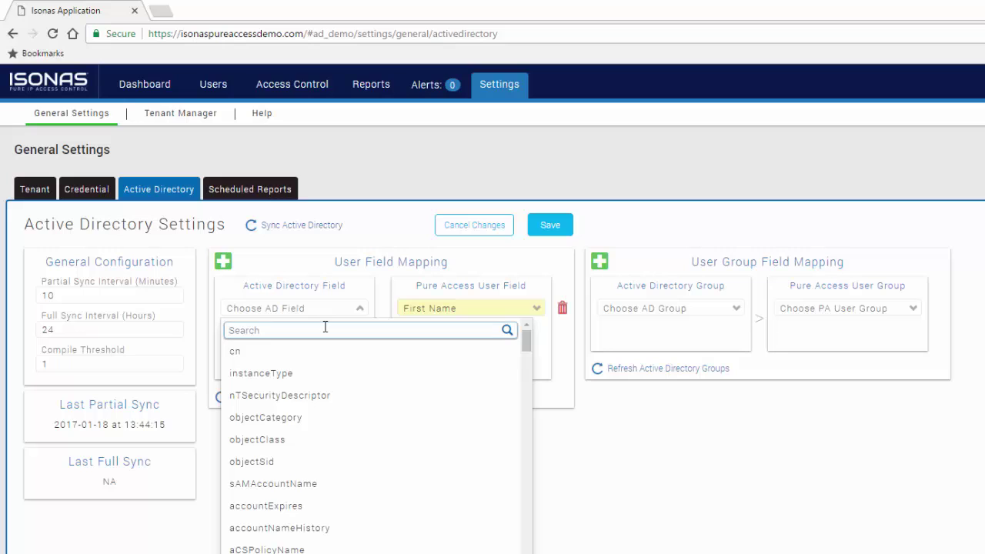
text(givennam)
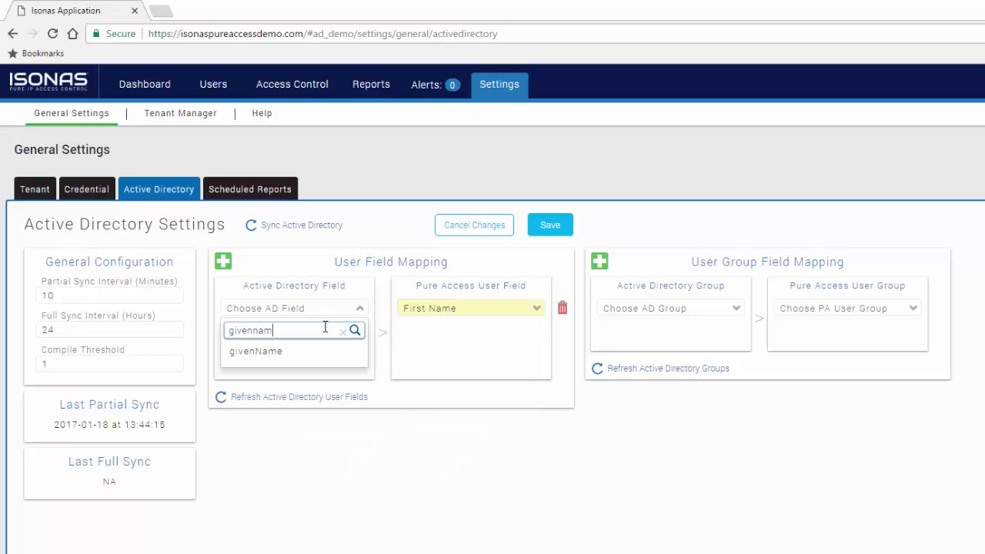
click(299, 354)
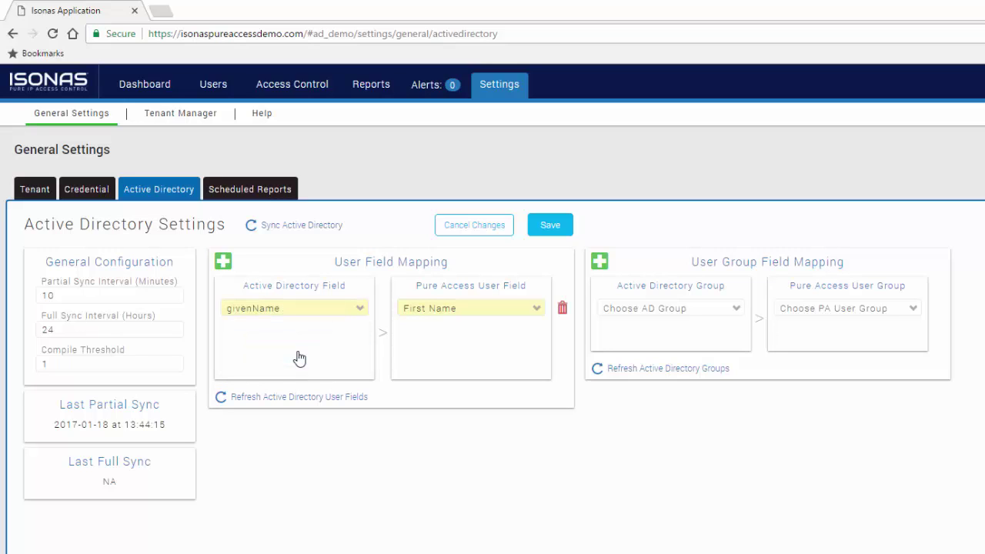
Add a mapping row pairing the AD field sn with Last Name
click(223, 262)
click(490, 346)
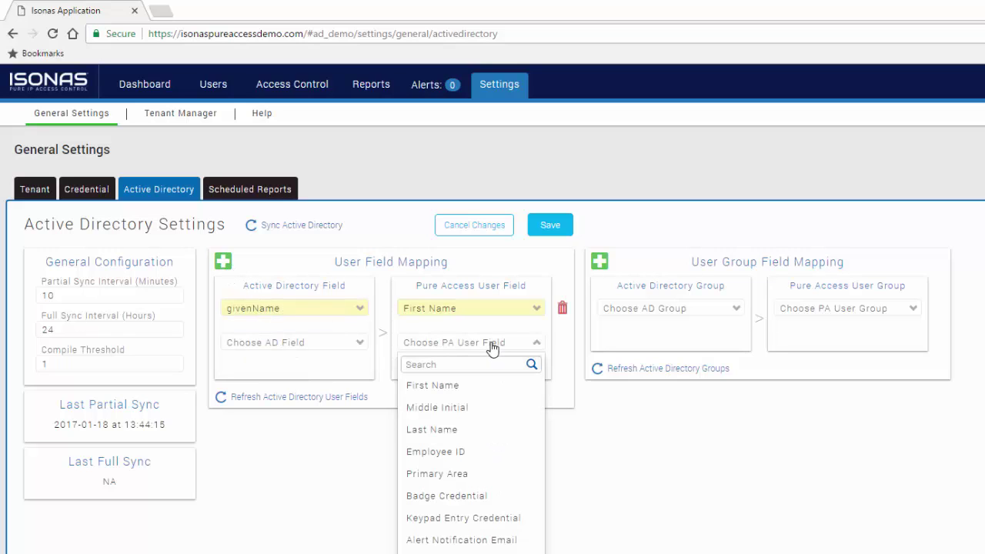
click(462, 429)
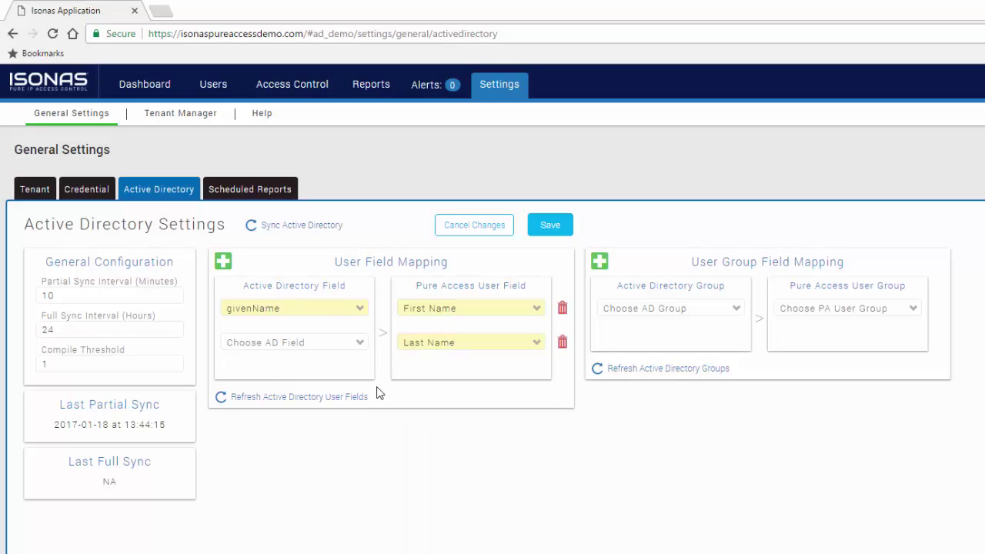
click(325, 341)
click(307, 362)
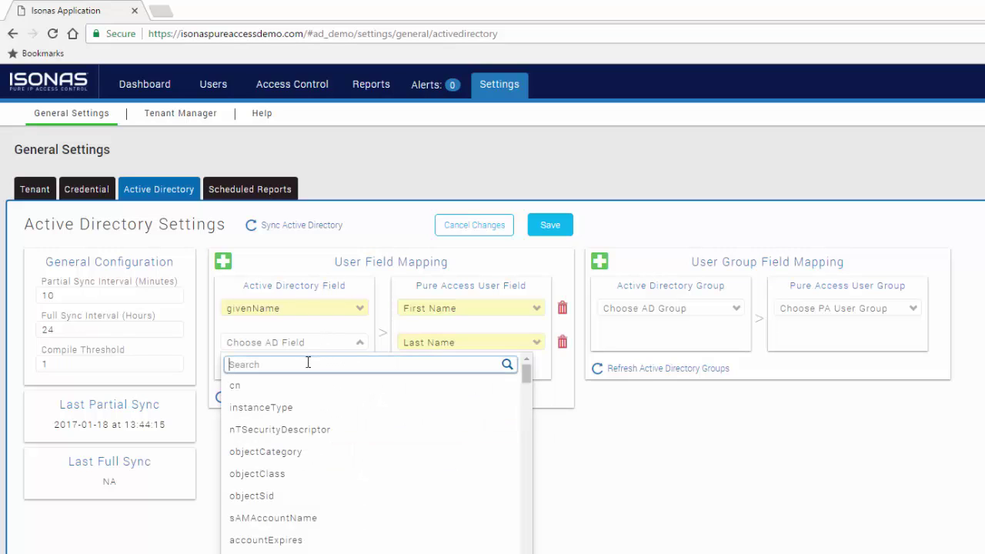
text(sn)
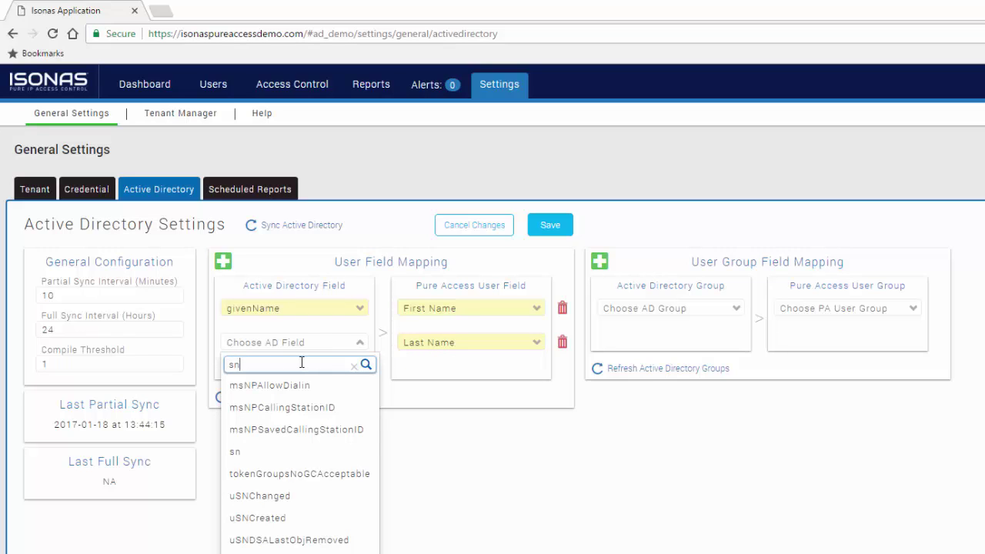
click(272, 453)
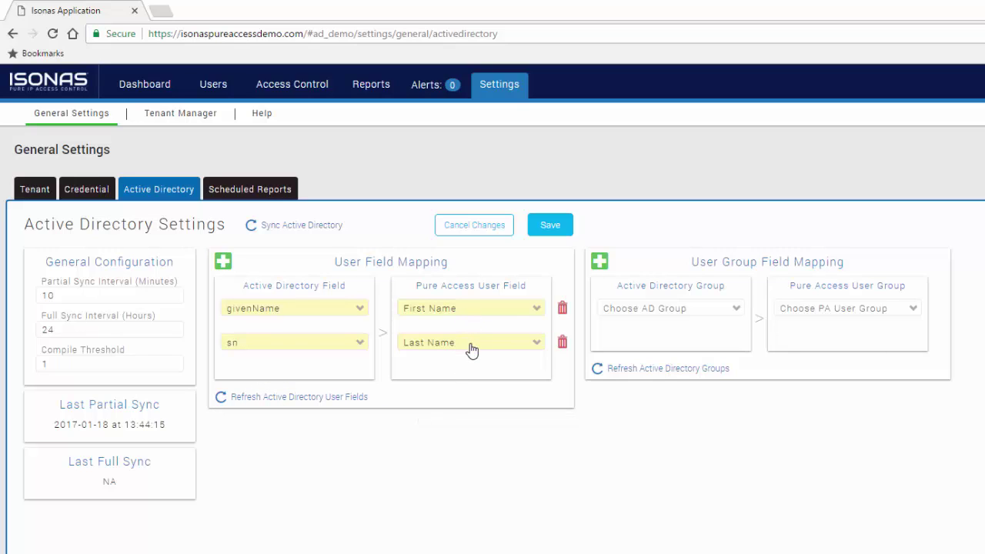
Add a row mapping pager to Badge Credential and save the user field mappings
click(224, 261)
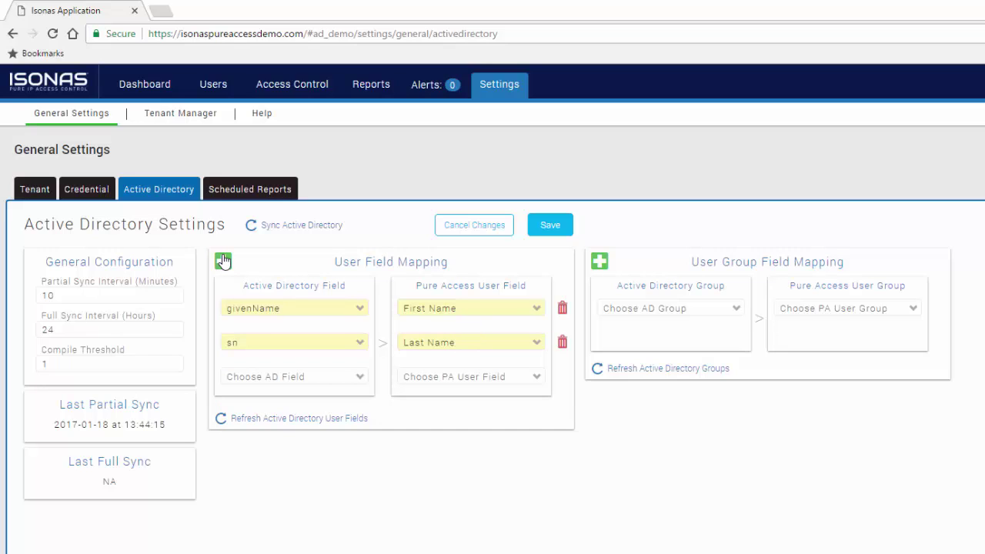
click(522, 384)
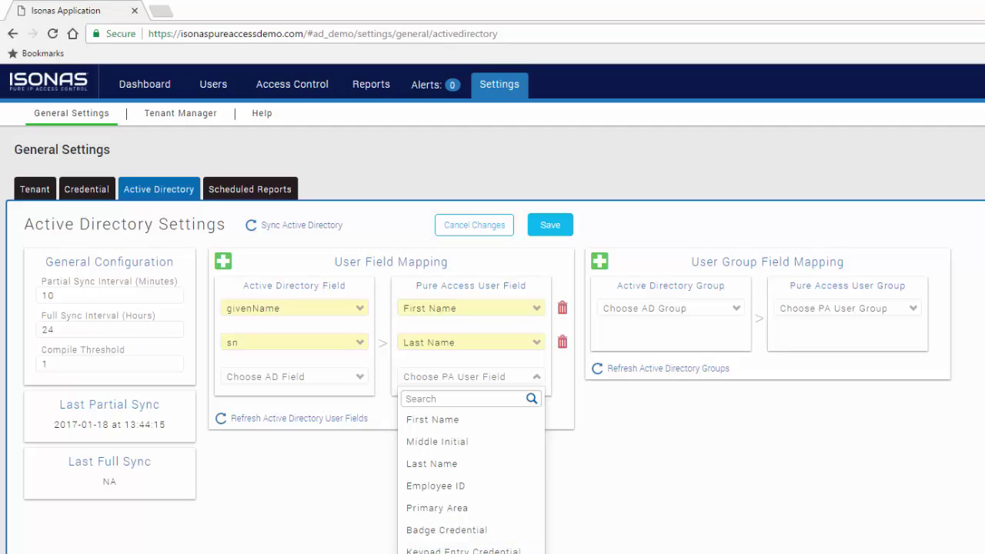
click(460, 531)
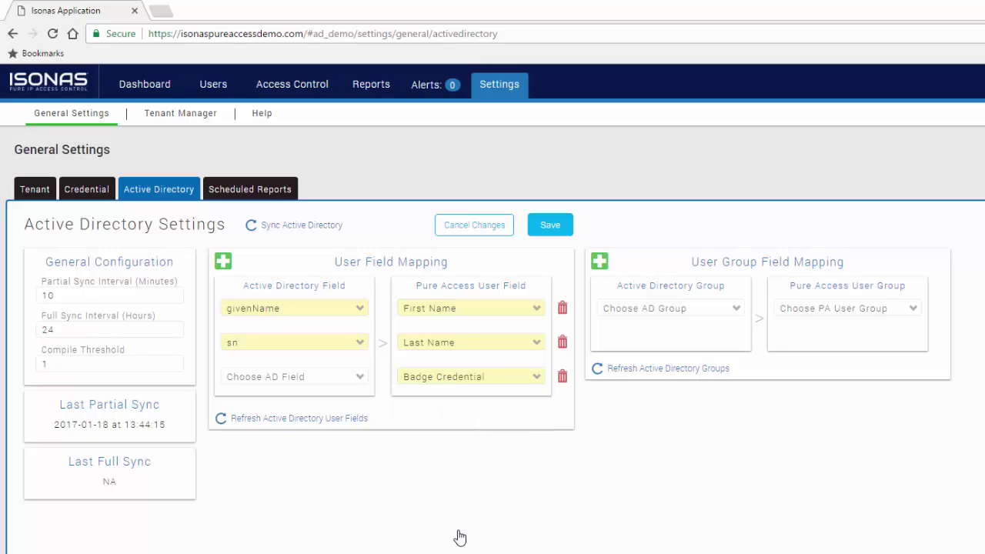
click(344, 379)
click(299, 397)
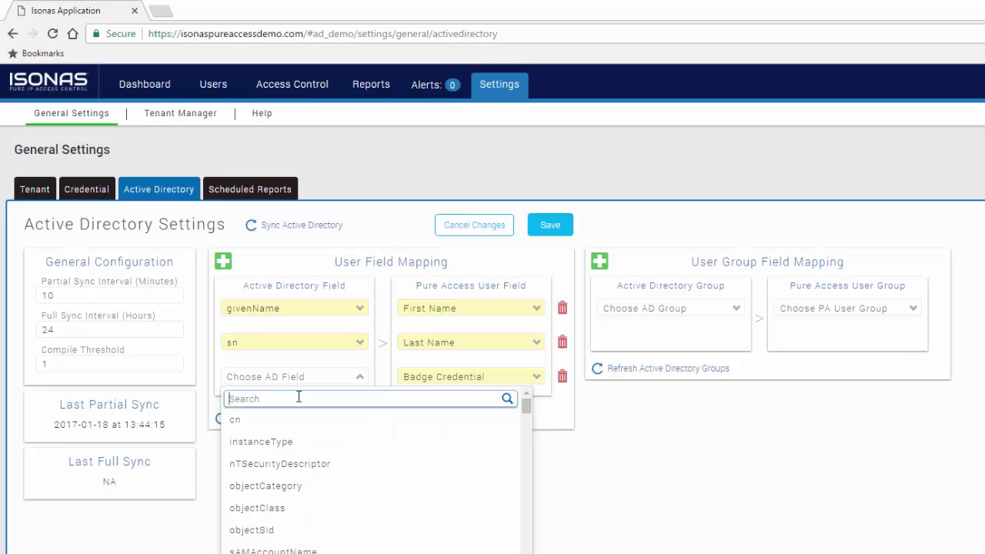
text(pager)
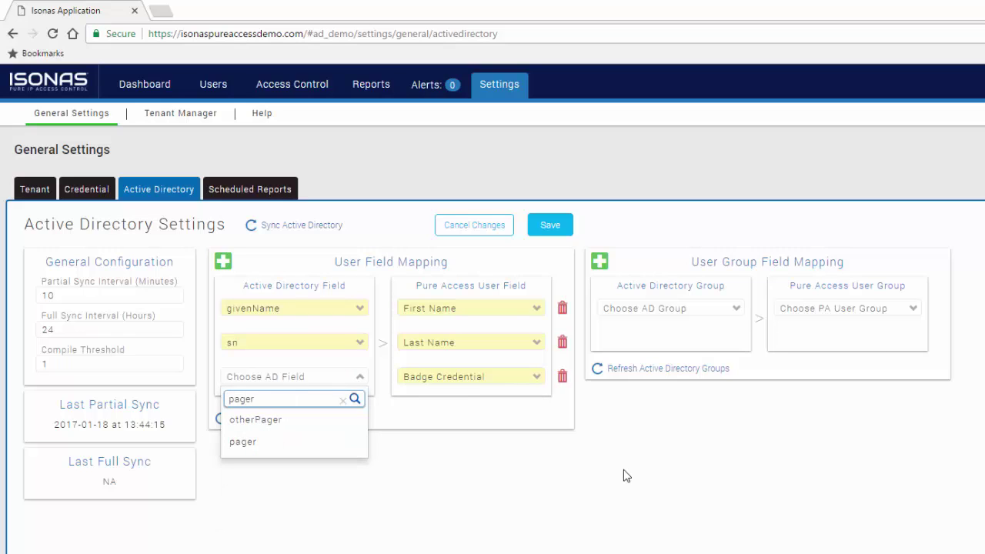
click(248, 441)
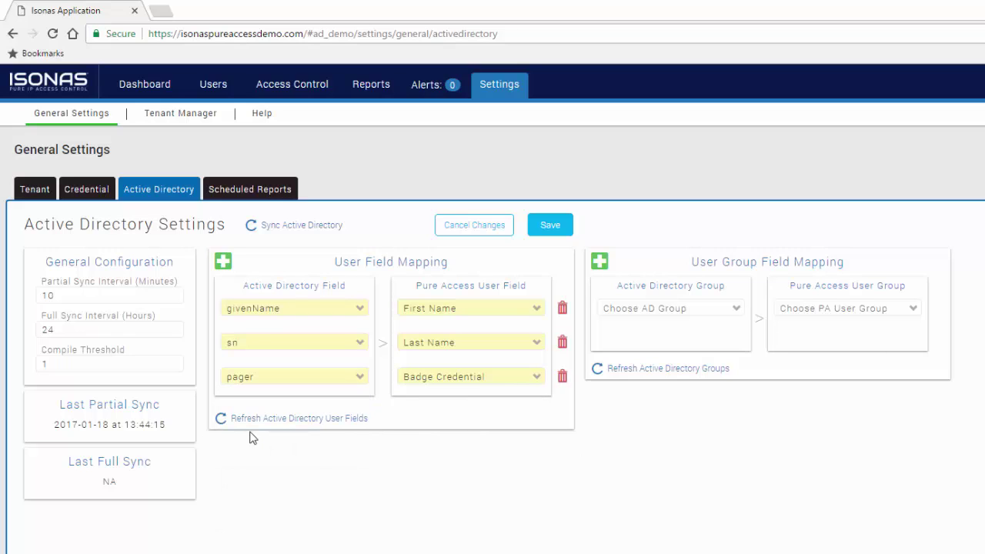
click(550, 226)
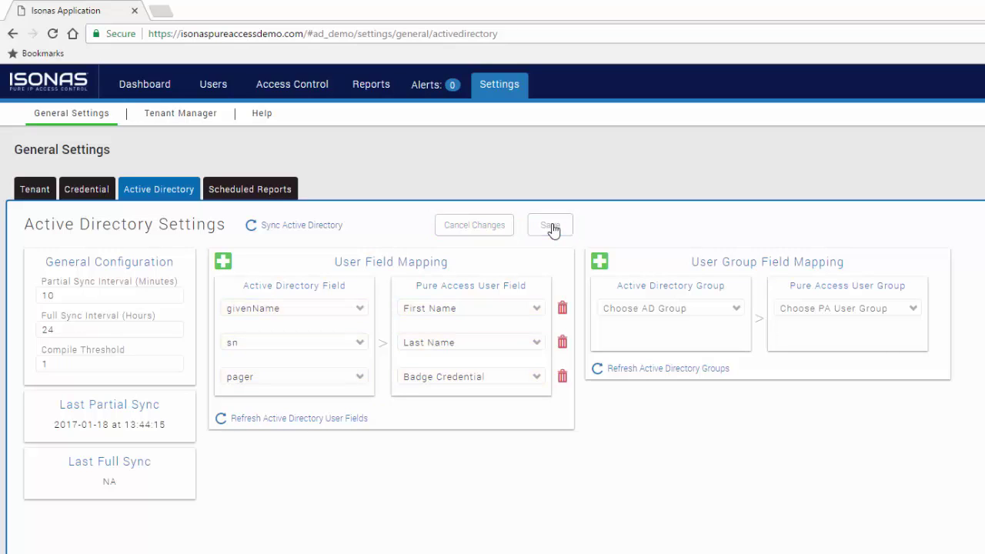
Refresh the Active Directory groups and map PACS All Access to All Access
click(661, 369)
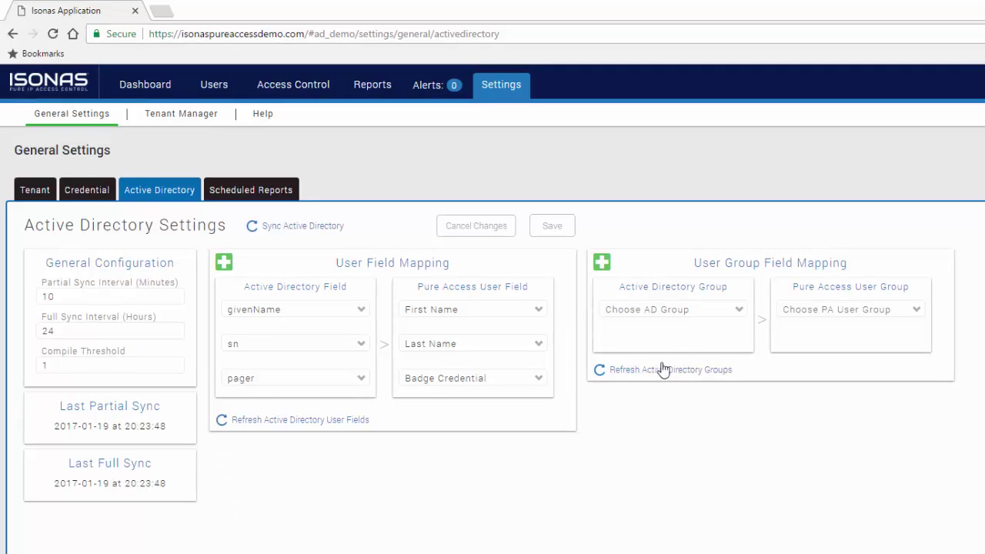
click(695, 312)
text(pacs)
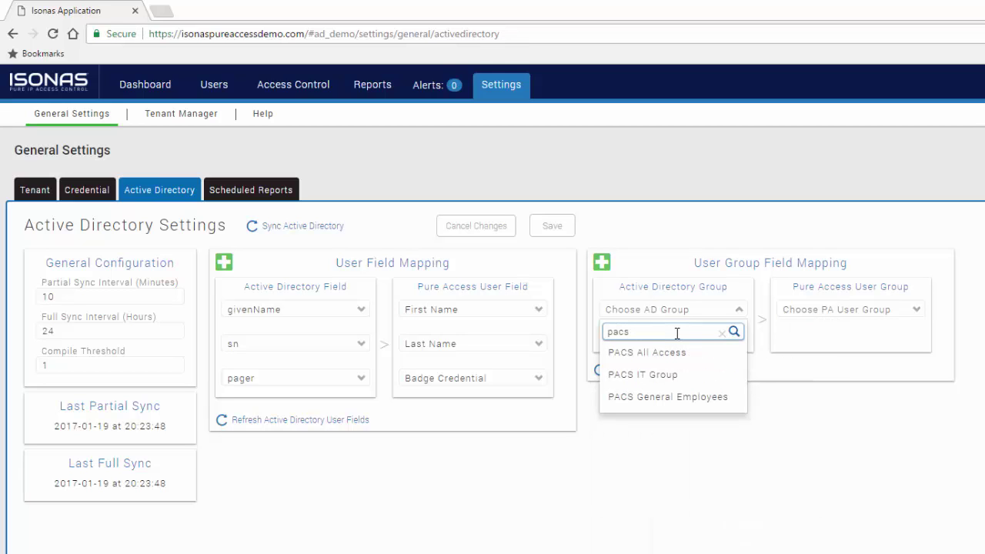
click(660, 355)
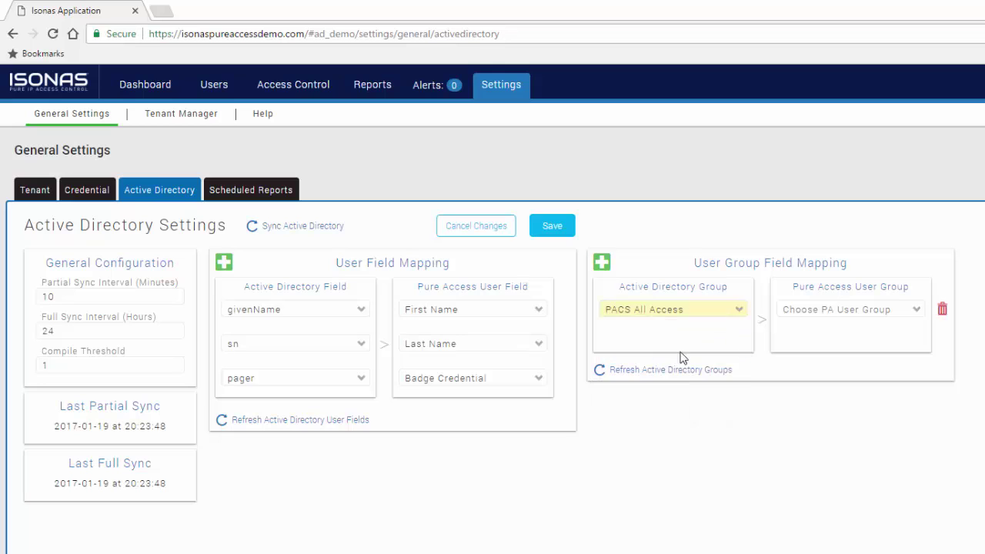
click(835, 325)
click(818, 357)
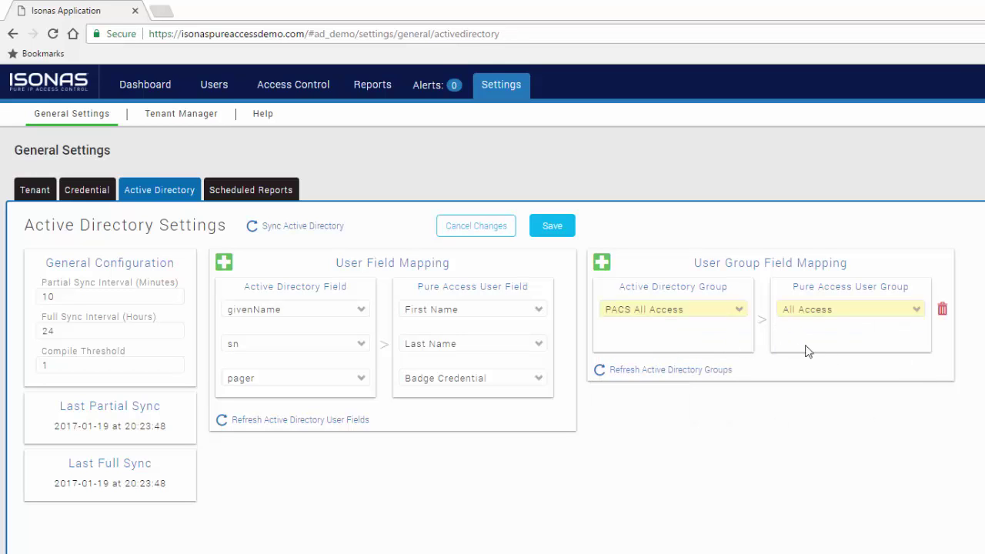
Add a second mapping pairing PACS IT Group with IT Employees
click(602, 262)
click(676, 344)
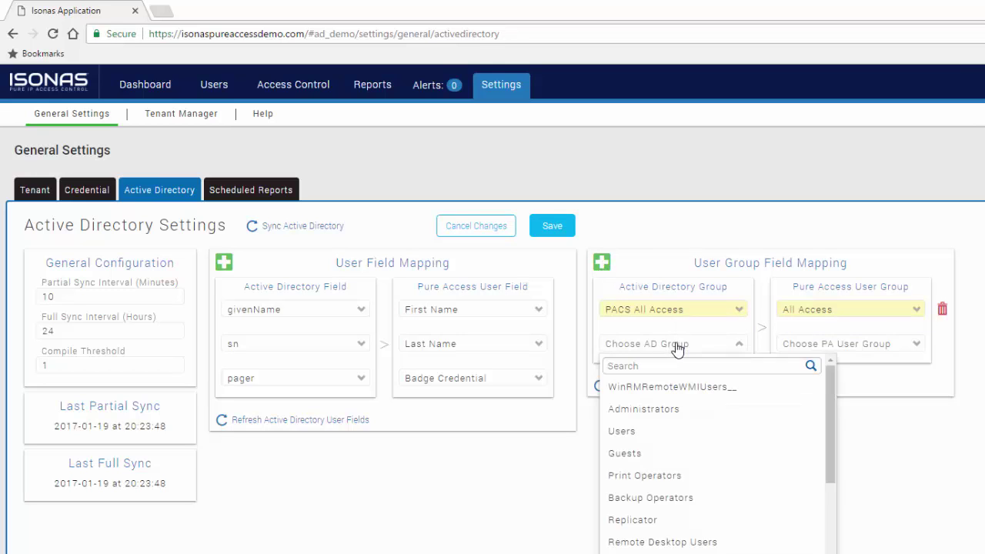
click(654, 363)
text(pacs)
click(663, 408)
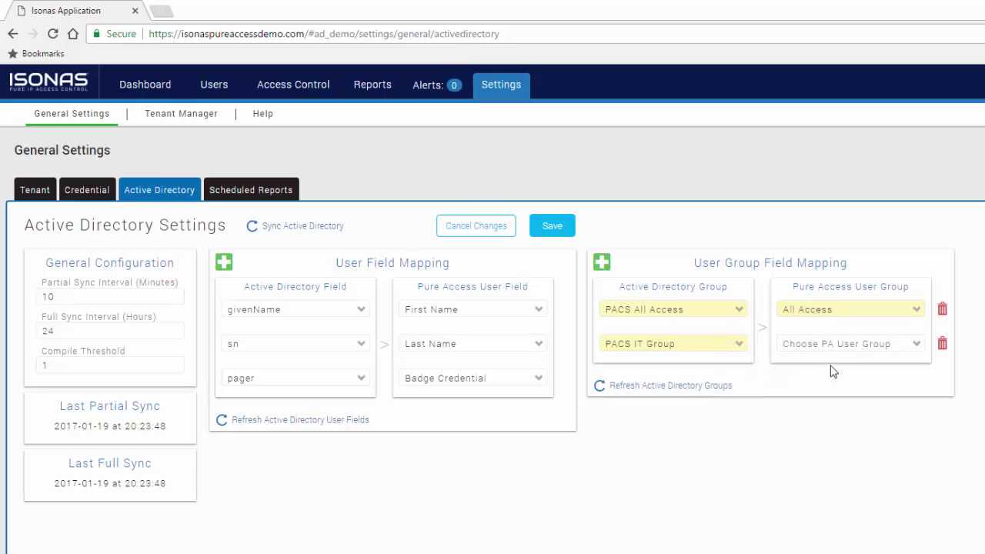
click(836, 353)
click(826, 427)
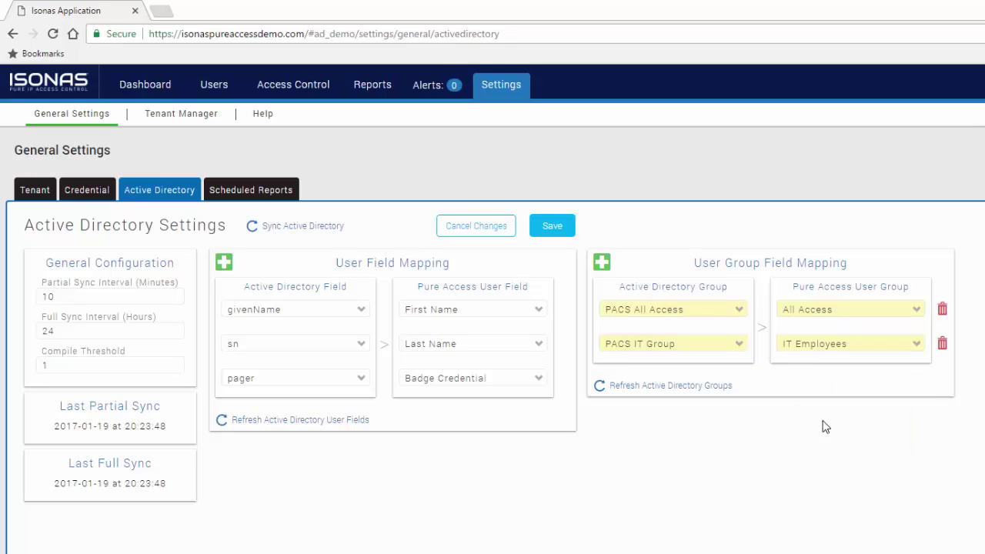
Add a third mapping, PACS General Employees to General Employees, and save the mappings
click(602, 262)
click(663, 378)
click(665, 399)
text(pacs)
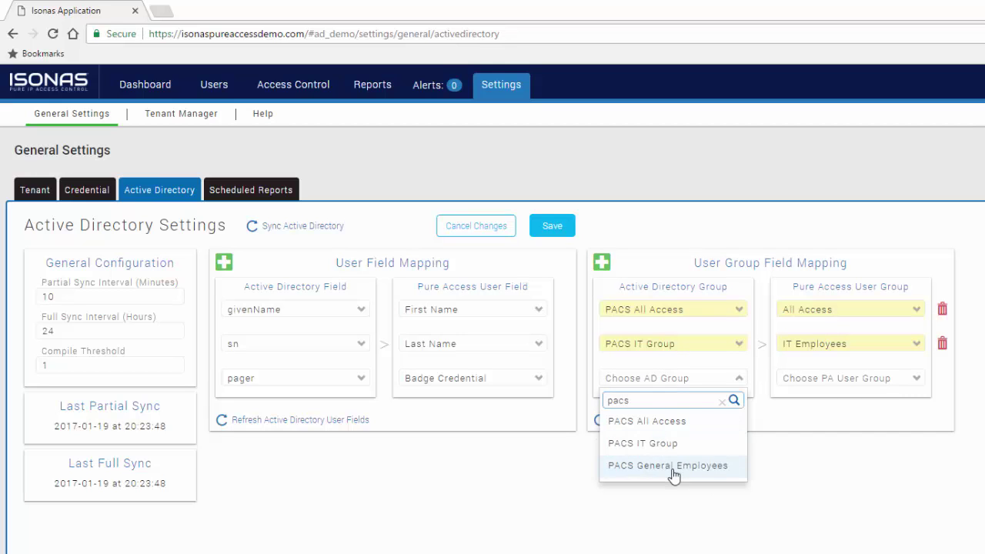
click(667, 465)
click(837, 387)
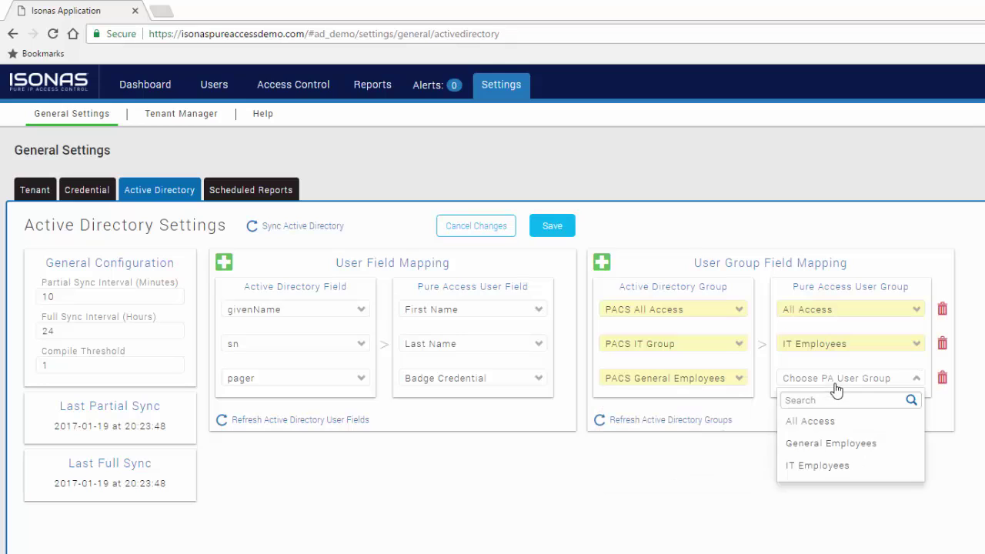
click(834, 446)
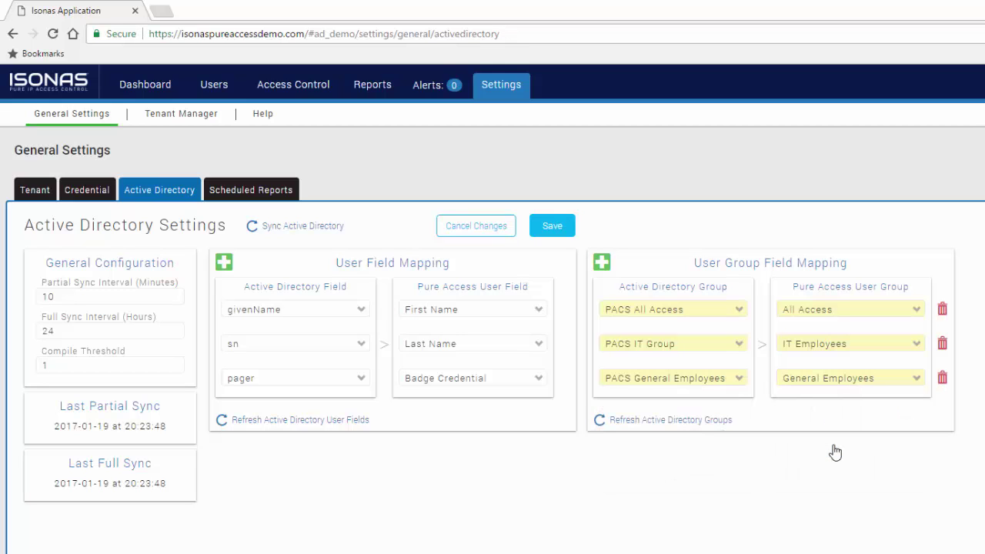
click(555, 228)
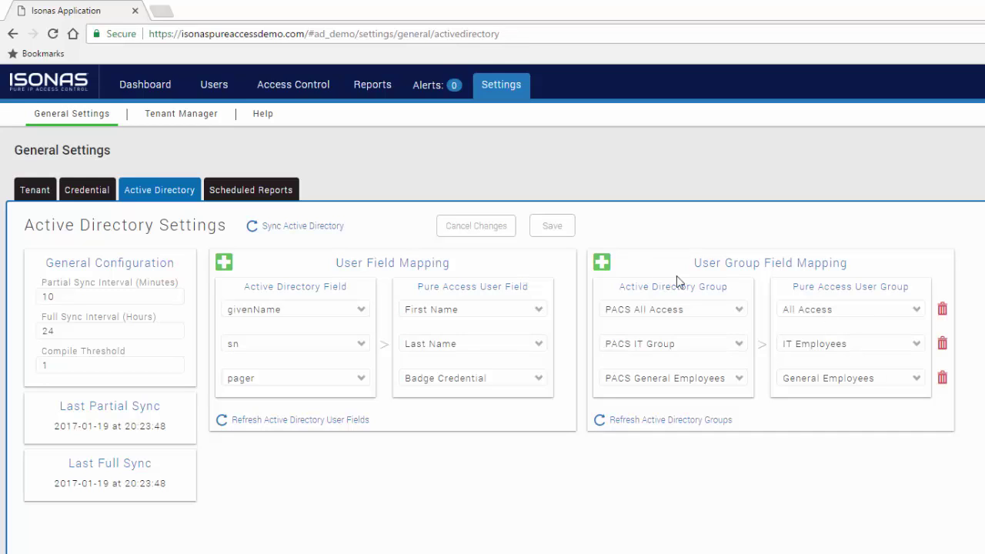
Run an Active Directory sync, then open a synced user's record from the Users list
click(304, 227)
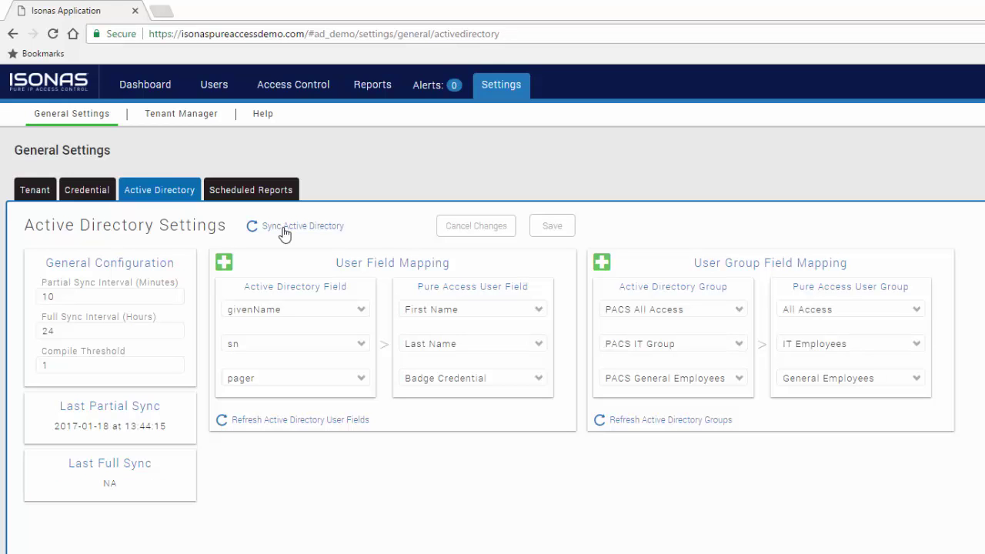
click(214, 85)
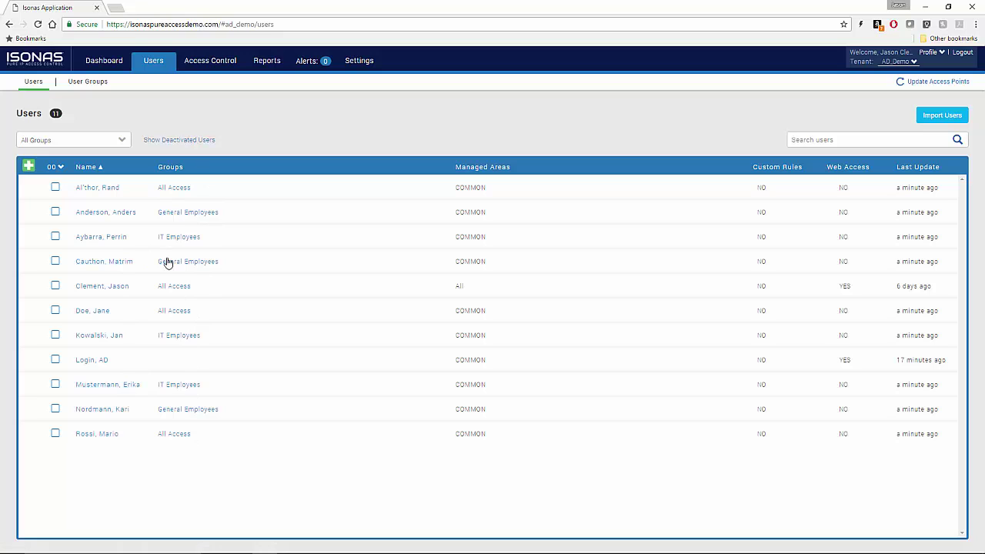
click(98, 189)
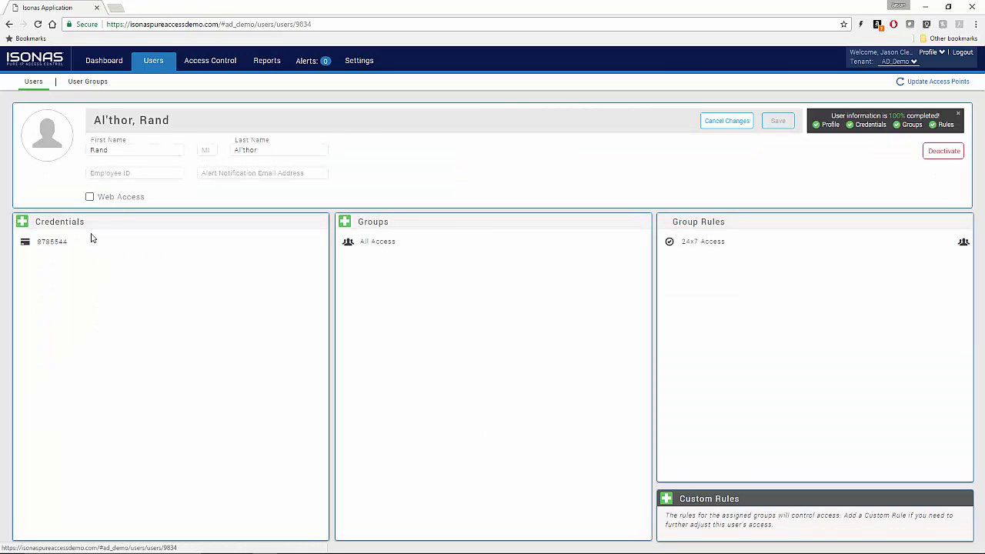